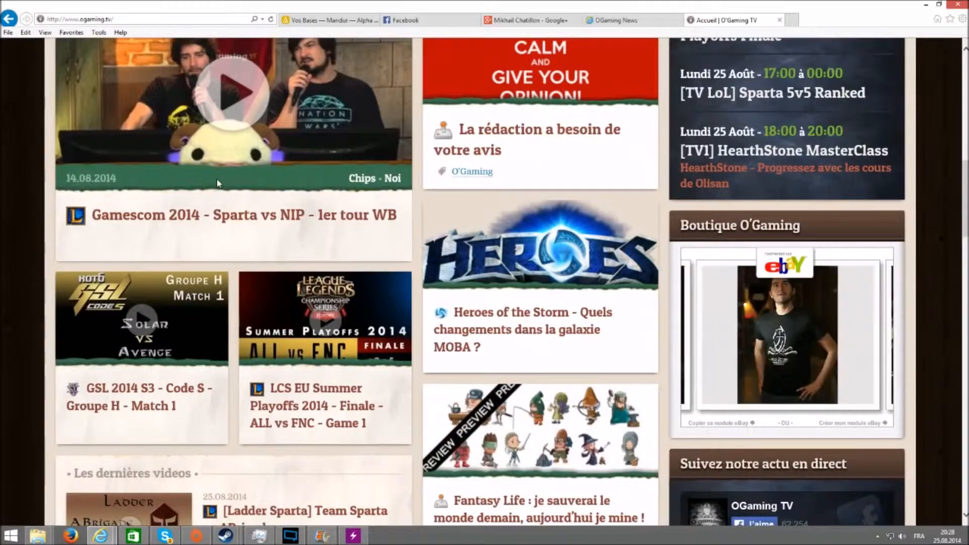
Look through the O'Gaming TV home page, examining its live stream, featured news articles and latest videos.
scroll(109, 286, "up", 2)
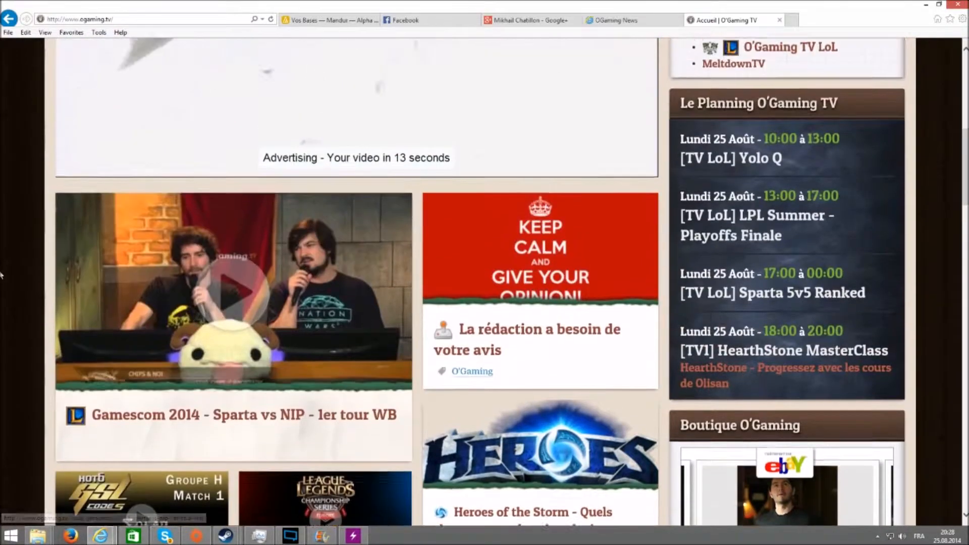
scroll(324, 222, "up", 3)
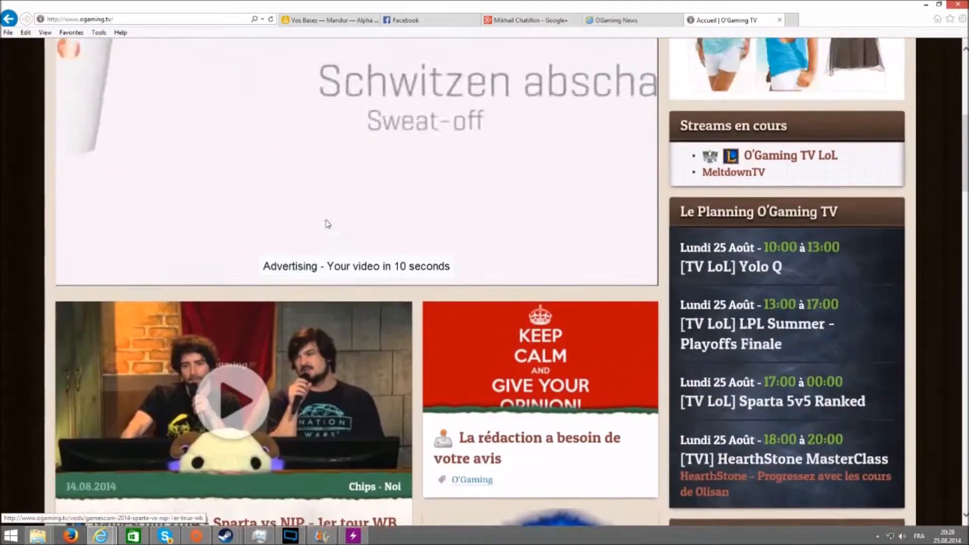
scroll(504, 156, "up", 3)
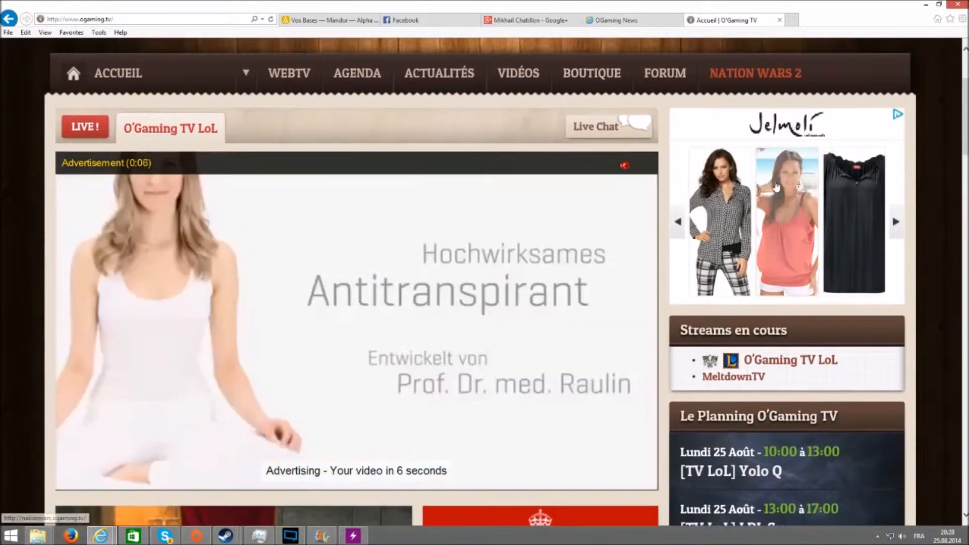
scroll(577, 237, "down", 8)
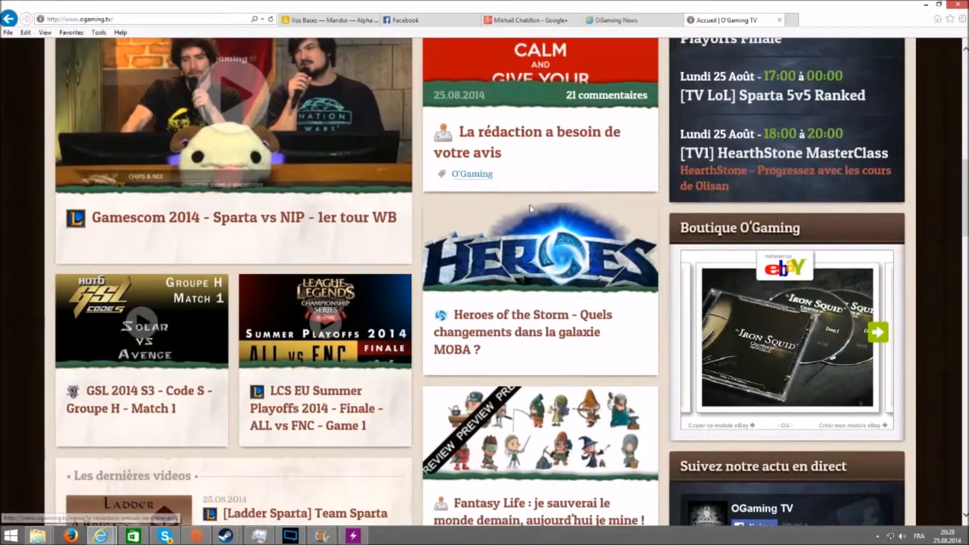
scroll(570, 247, "up", 2)
scroll(560, 252, "down", 15)
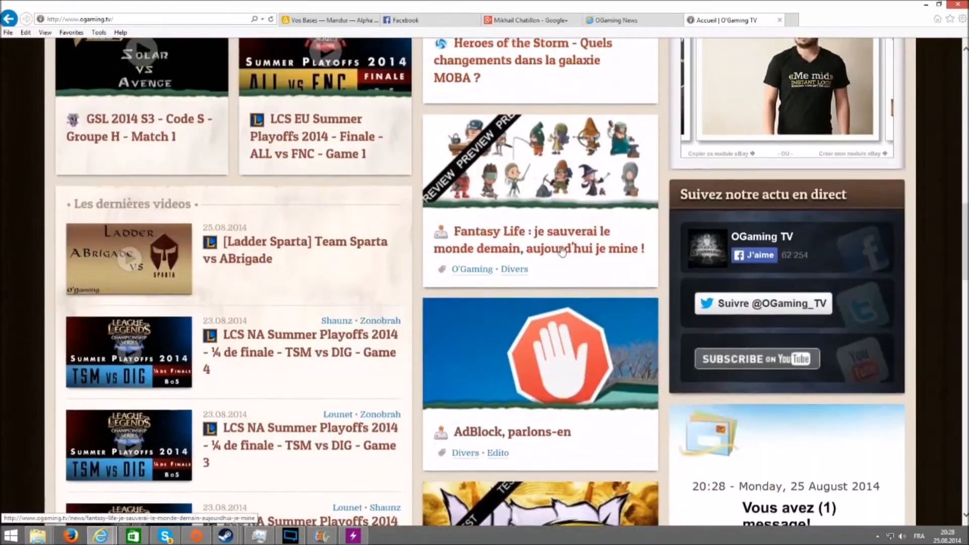
scroll(572, 235, "up", 1)
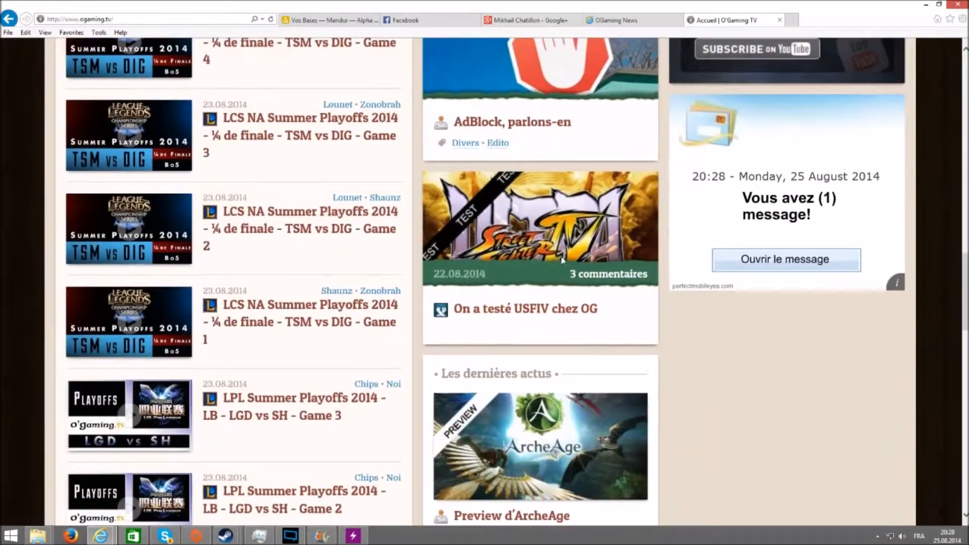
key("super")
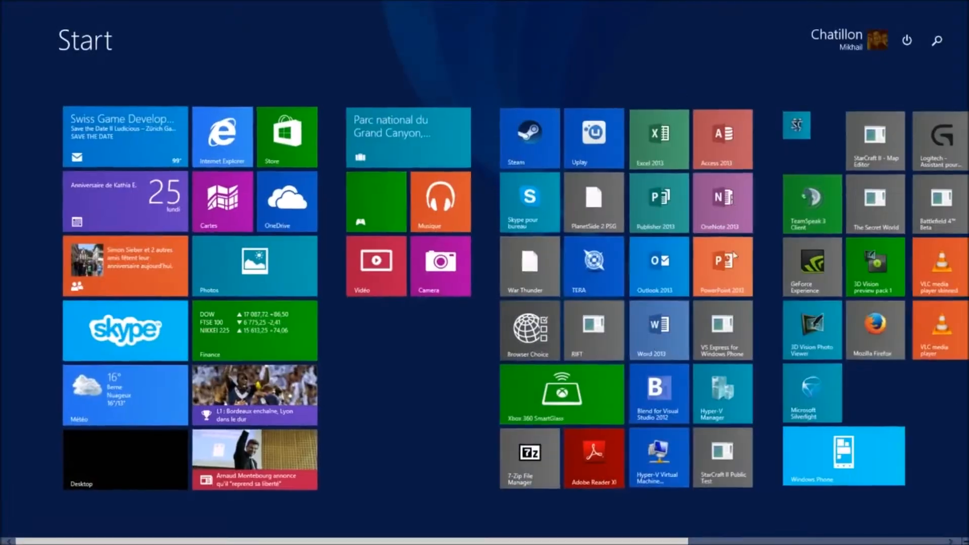
key("super")
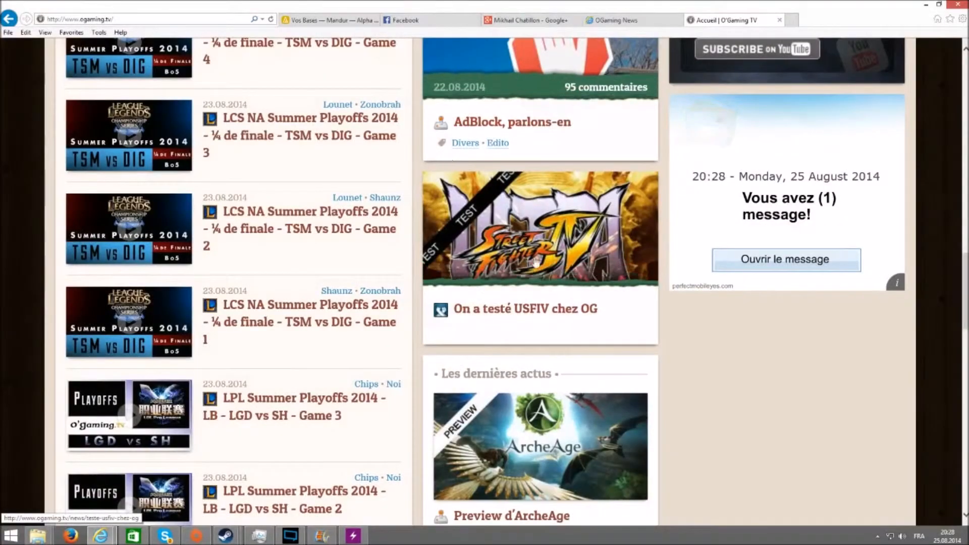
scroll(540, 285, "up", 3)
scroll(541, 286, "up", 2)
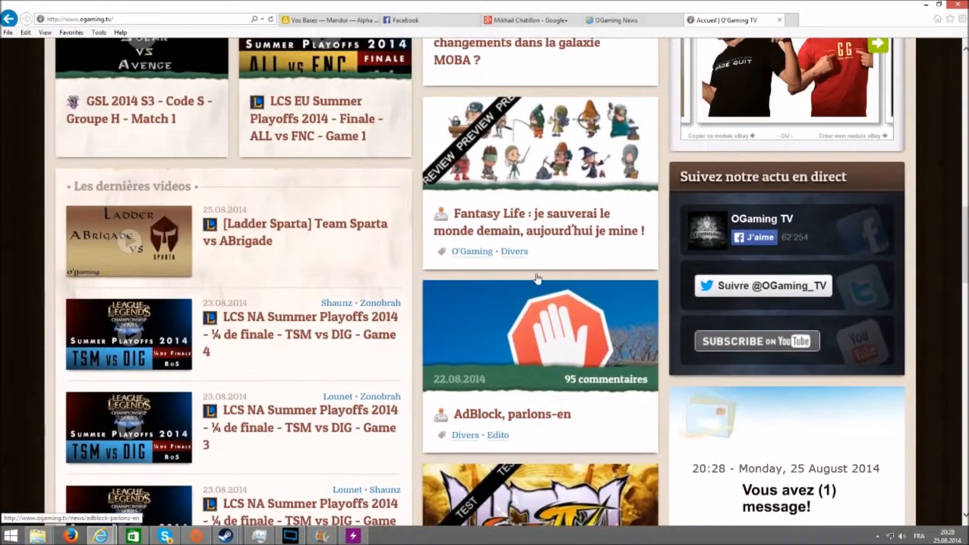
scroll(525, 151, "up", 2)
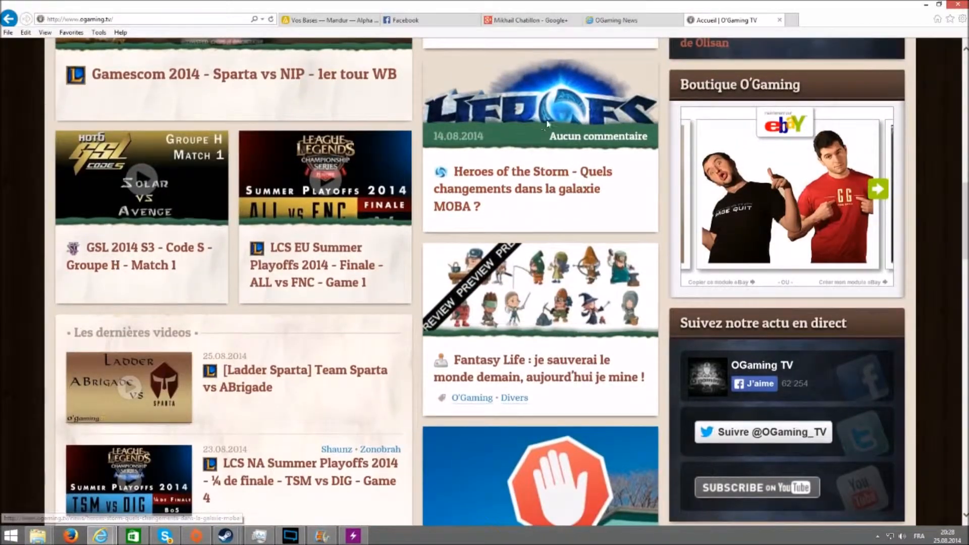
scroll(606, 160, "up", 2)
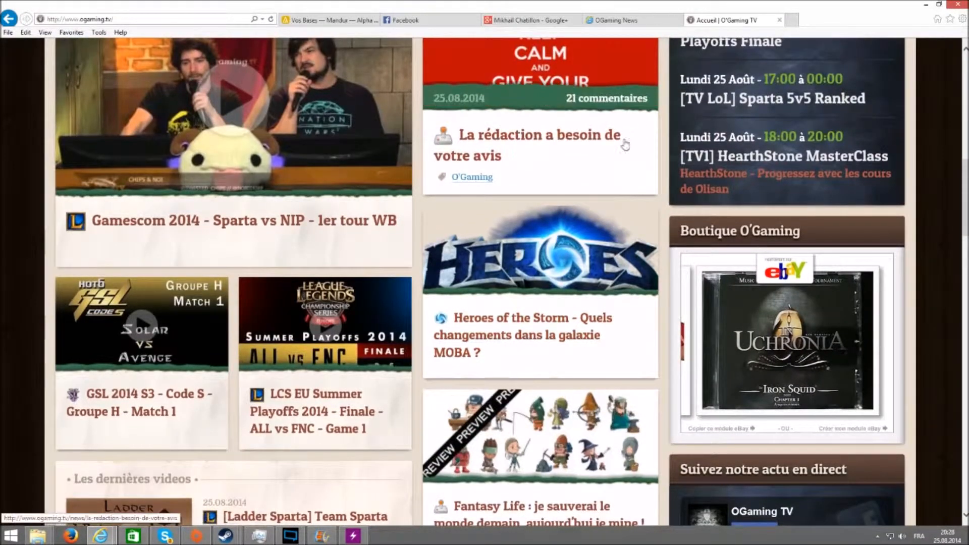
Close the O'Gaming TV home page and copy the address of the OGaming News feed.
left_click(779, 20)
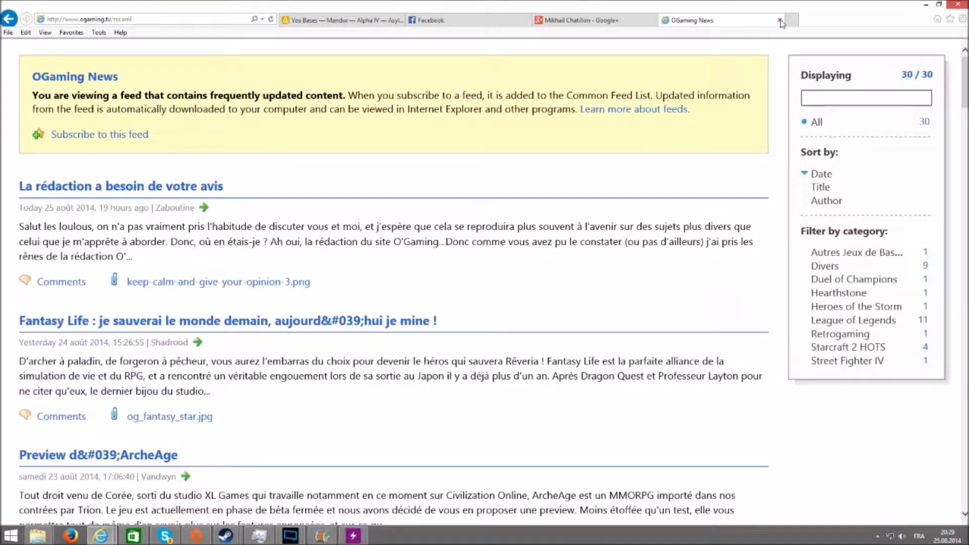
left_click(124, 19)
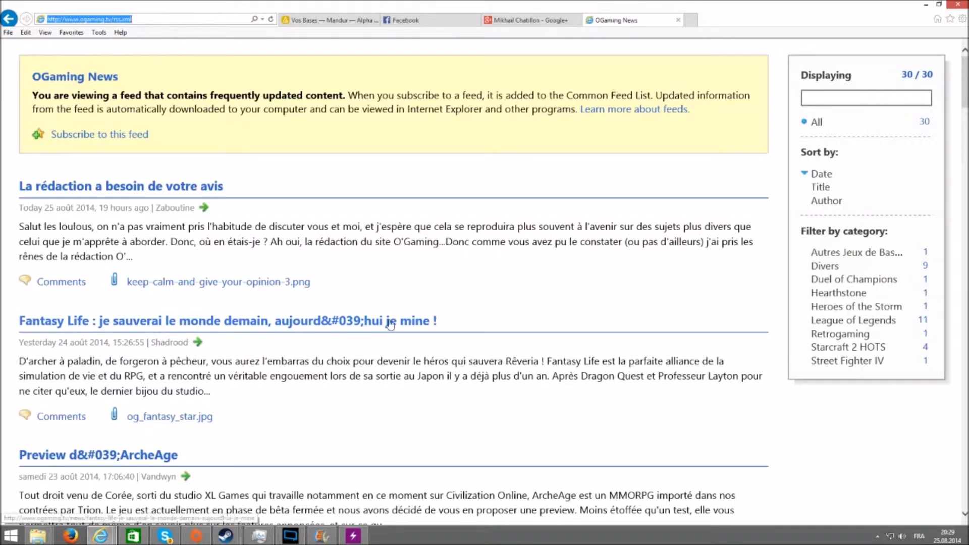
left_click(362, 538)
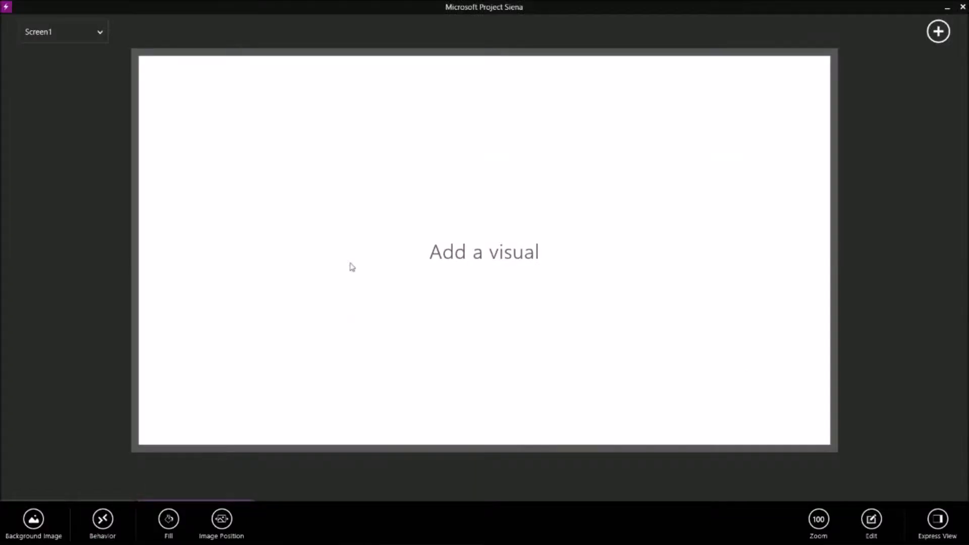
right_click(78, 69)
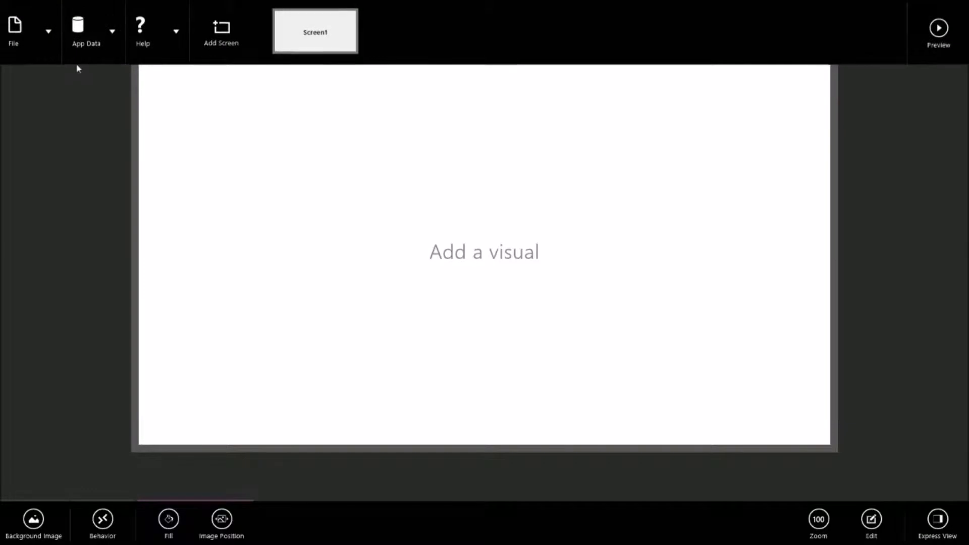
left_click(93, 36)
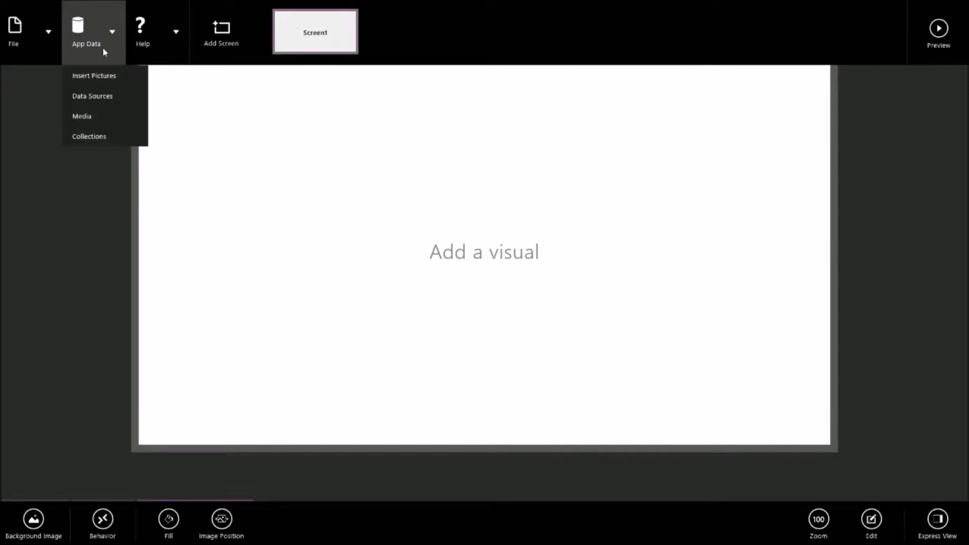
left_click(120, 100)
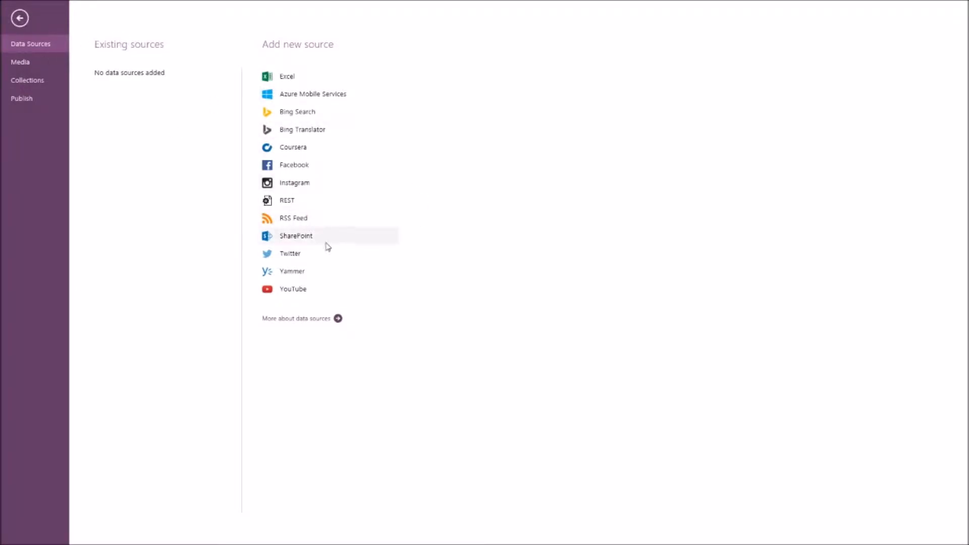
left_click(329, 223)
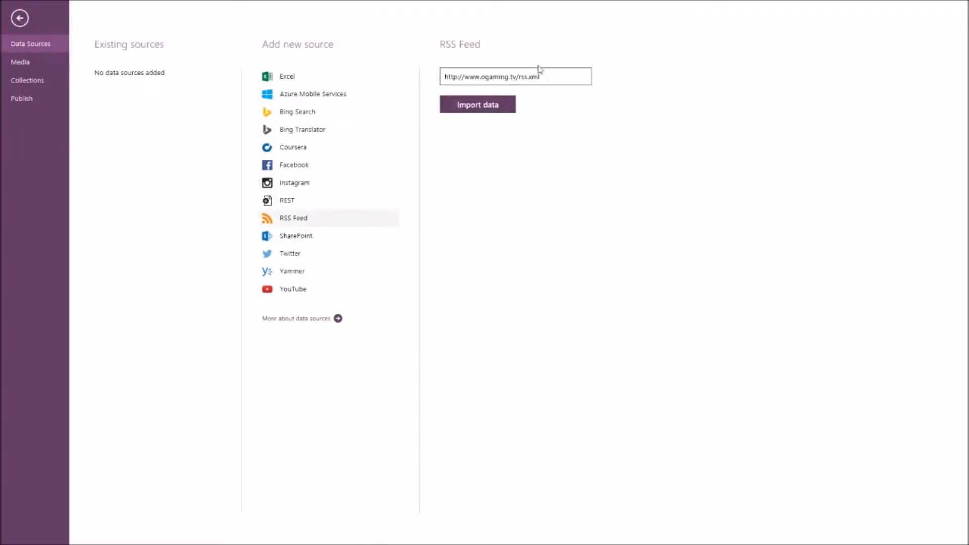
left_click(489, 103)
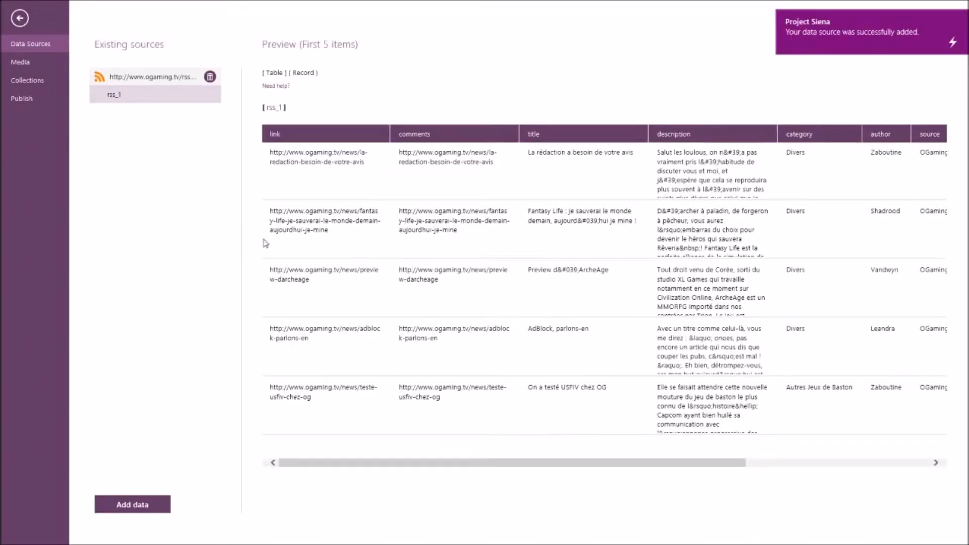
Examine the imported feed's preview table, including its link, title and description columns, and return to the canvas.
scroll(580, 357, "right", 2)
scroll(582, 368, "left", 2)
left_click_drag(295, 155, 330, 446)
left_click(336, 336)
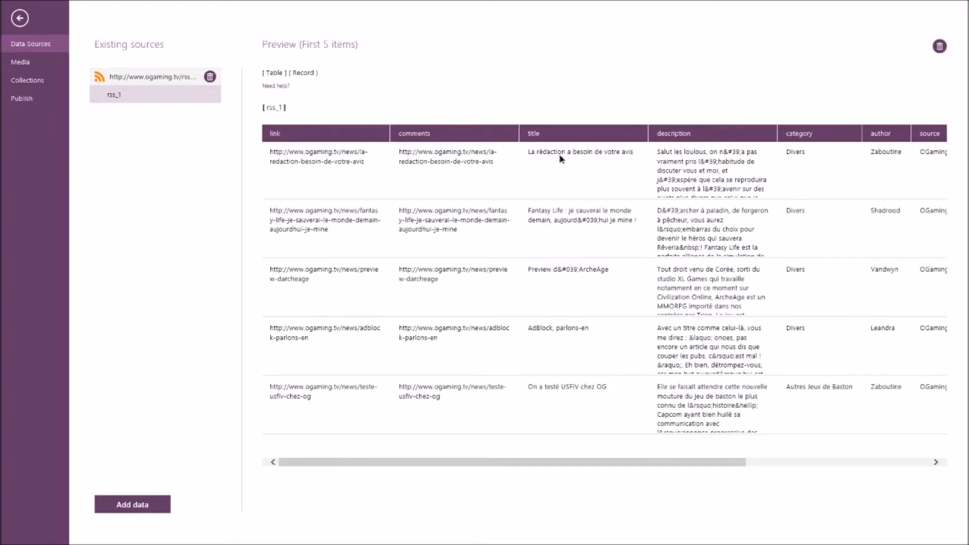
left_click_drag(537, 151, 640, 177)
left_click(687, 173)
double_click(684, 180)
left_click(20, 19)
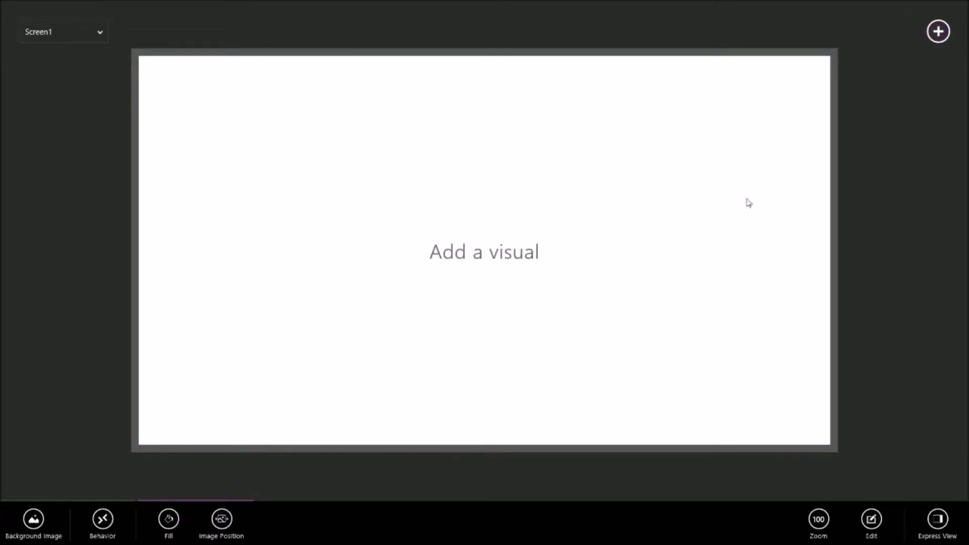
Add a horizontal Image Gallery with Text to Screen1 and enlarge it to fill most of the screen.
left_click(938, 33)
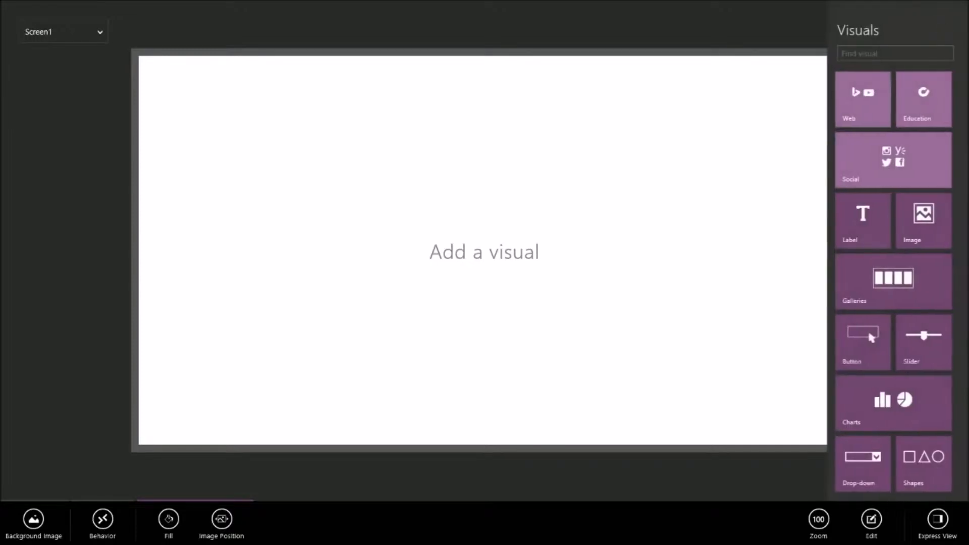
left_click(887, 295)
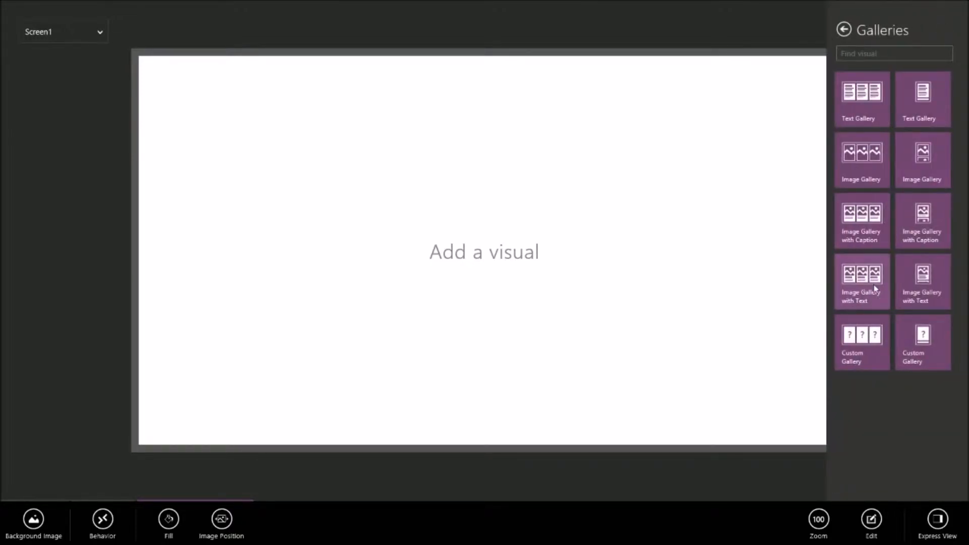
left_click(875, 280)
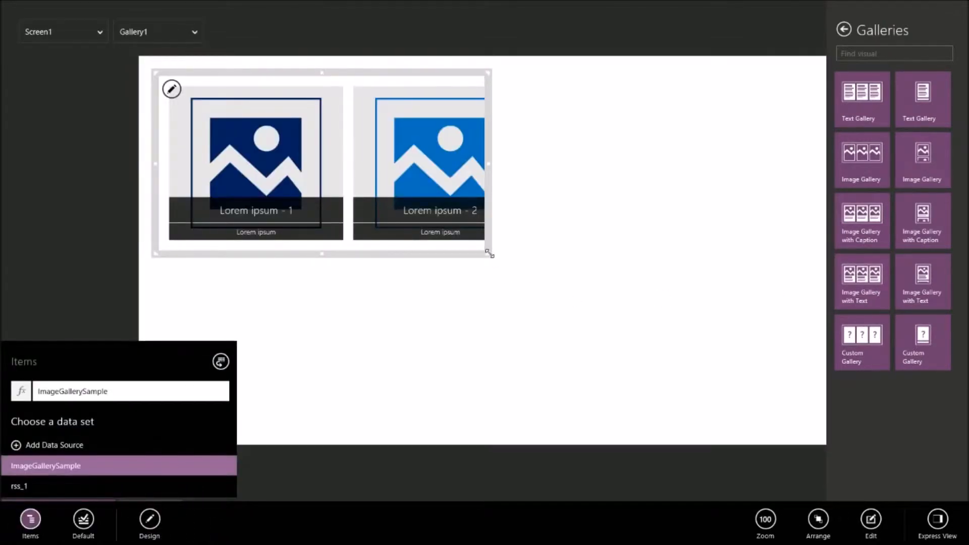
left_click_drag(488, 255, 809, 429)
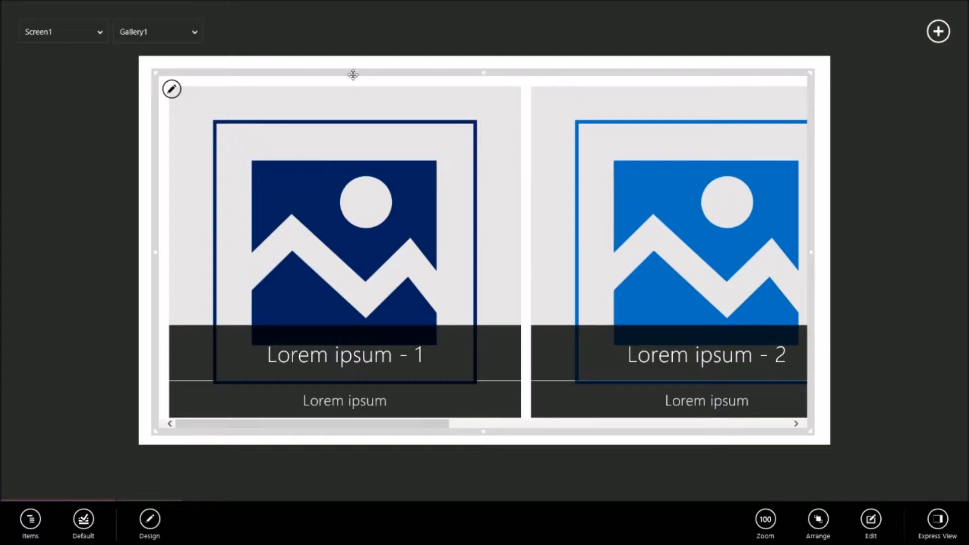
Browse through the gallery's sample items from the first to the last and back.
scroll(798, 275, "right", 8)
scroll(638, 321, "right", 2)
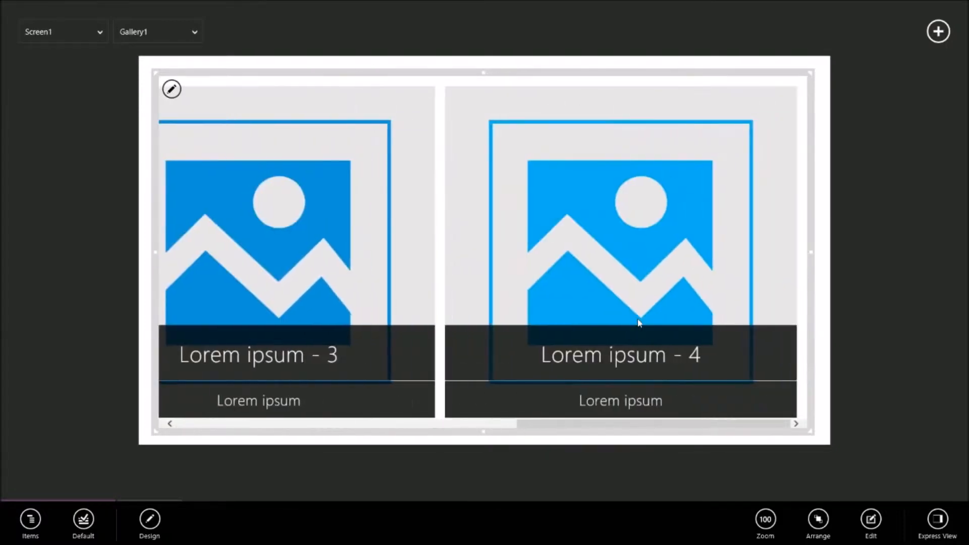
scroll(656, 325, "left", 8)
scroll(592, 350, "right", 7)
scroll(772, 323, "left", 6)
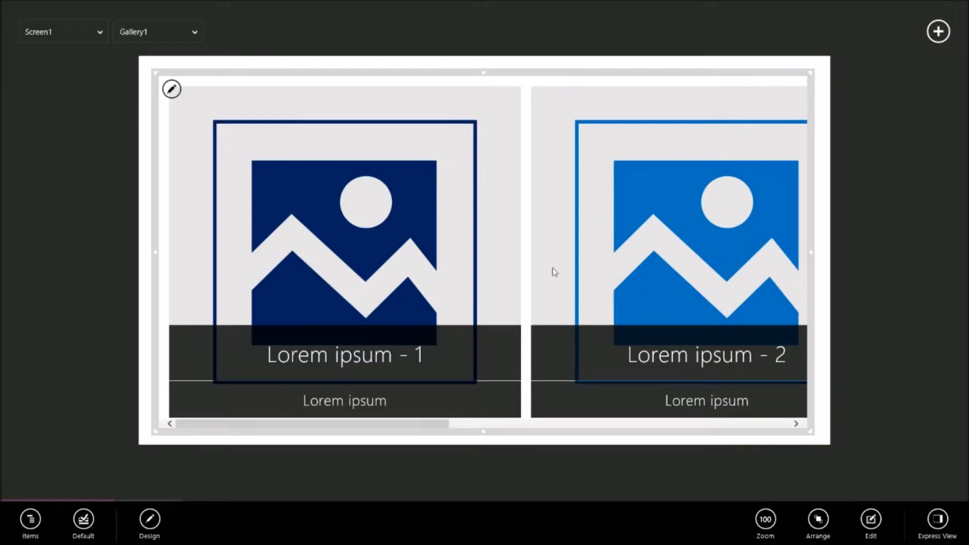
Set the whole gallery's data set to the imported feed rss_1.
left_click(516, 166)
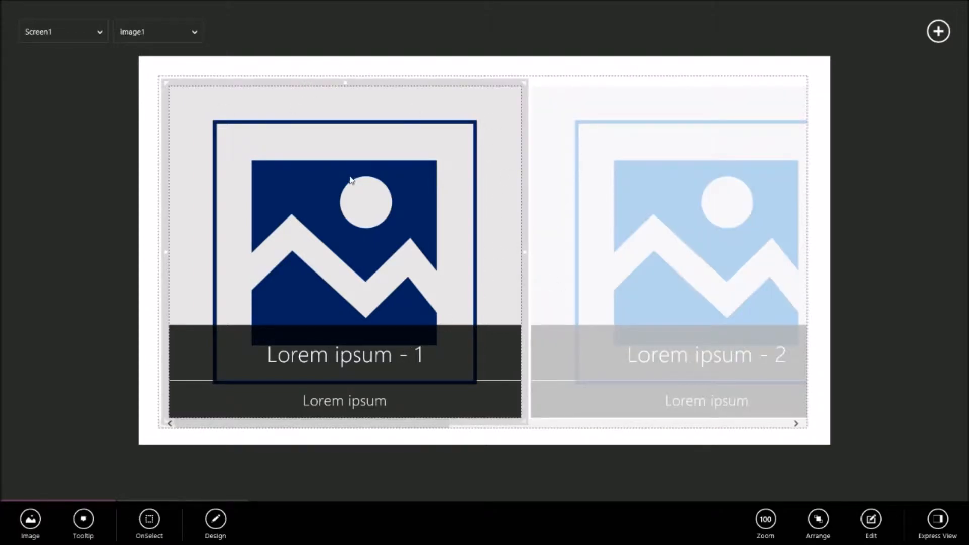
left_click(551, 77)
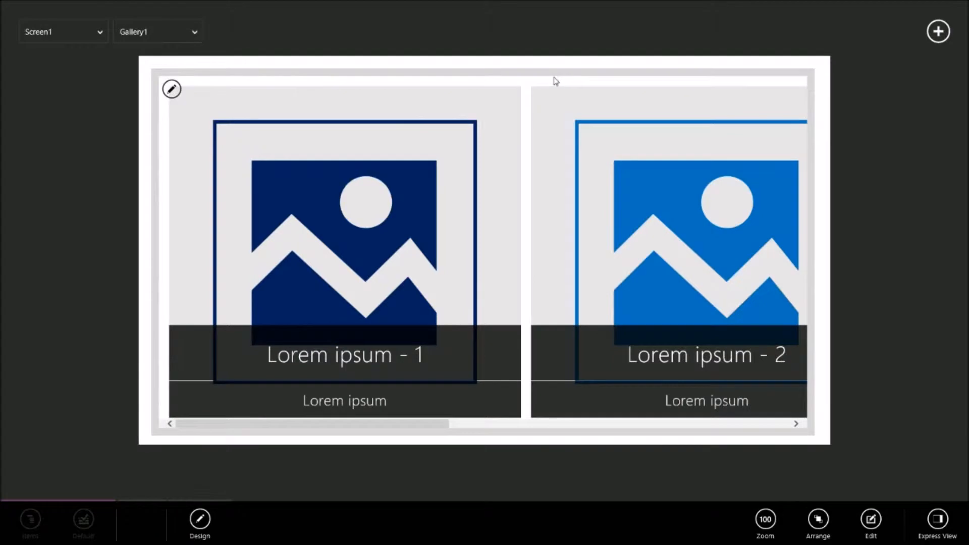
left_click(31, 518)
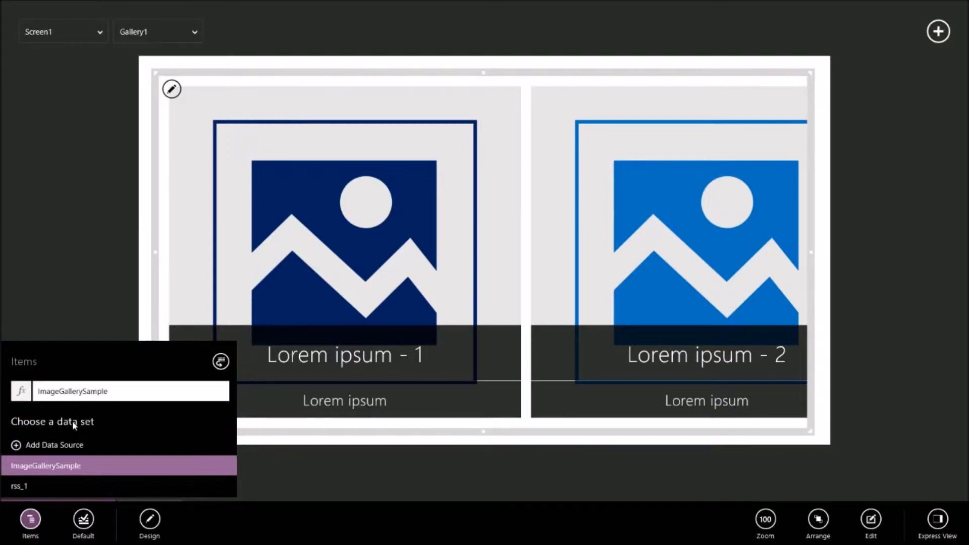
left_click(66, 486)
left_click(79, 250)
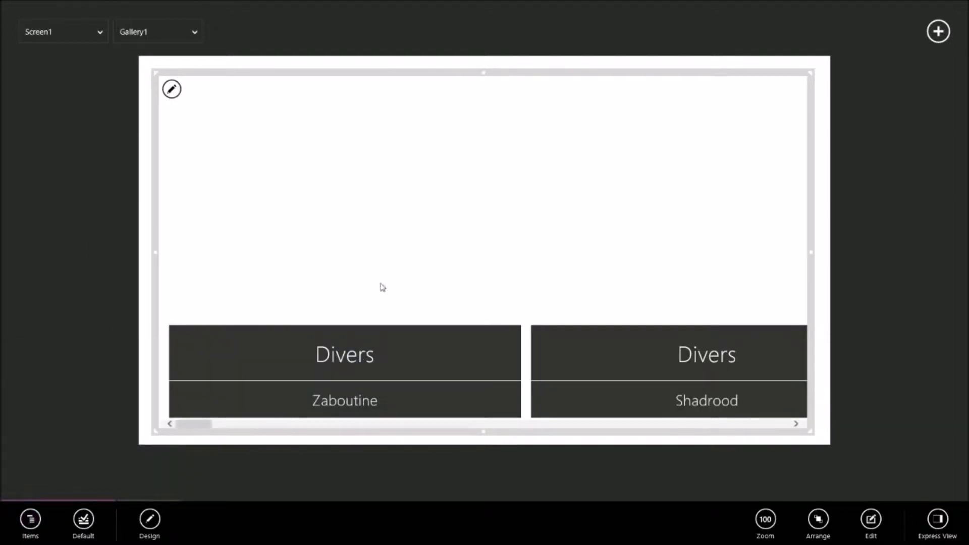
Examine the feed entries in the gallery, checking their category and author captions, and return to the first entry.
scroll(696, 247, "down", 10)
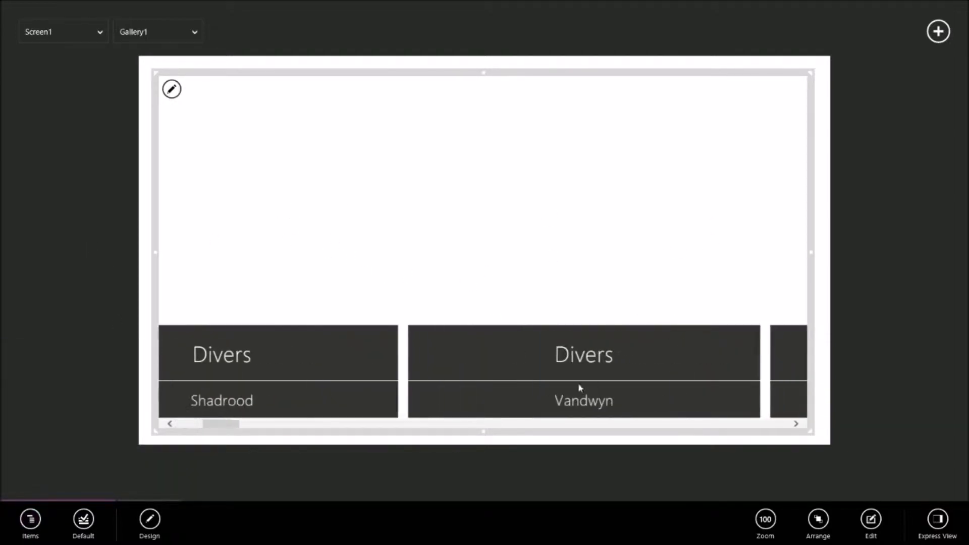
scroll(522, 360, "down", 15)
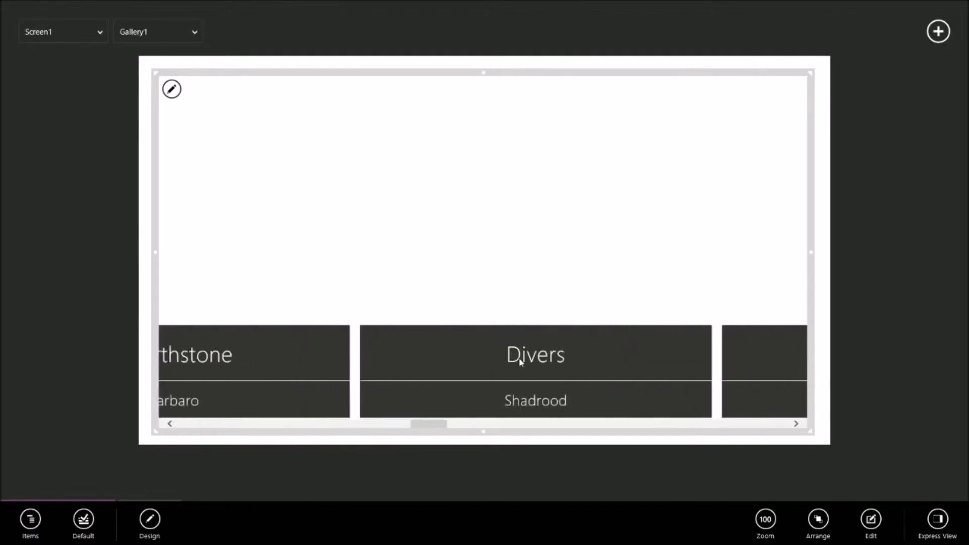
scroll(534, 381, "up", 3)
left_click_drag(503, 429, 180, 440)
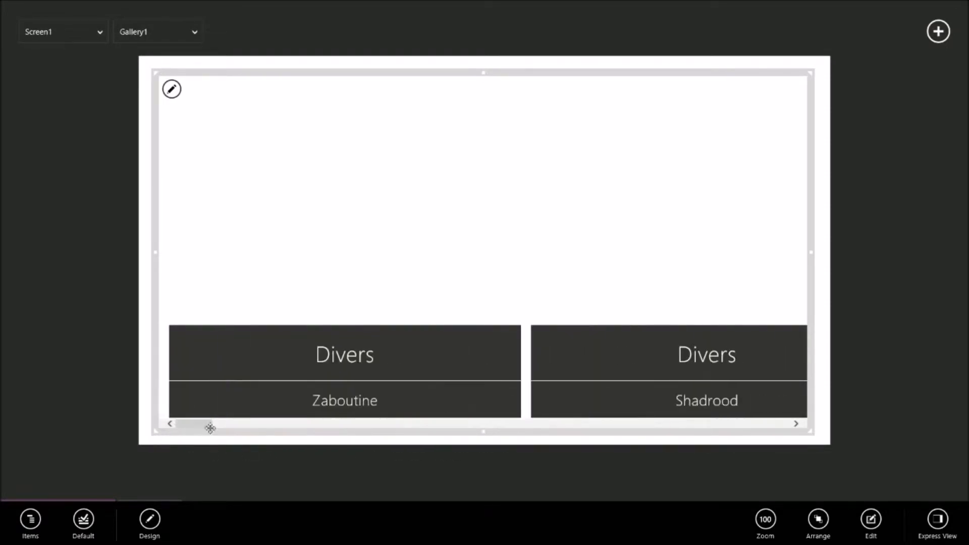
Inspect the field expression behind the title caption of the first gallery item.
left_click(386, 313)
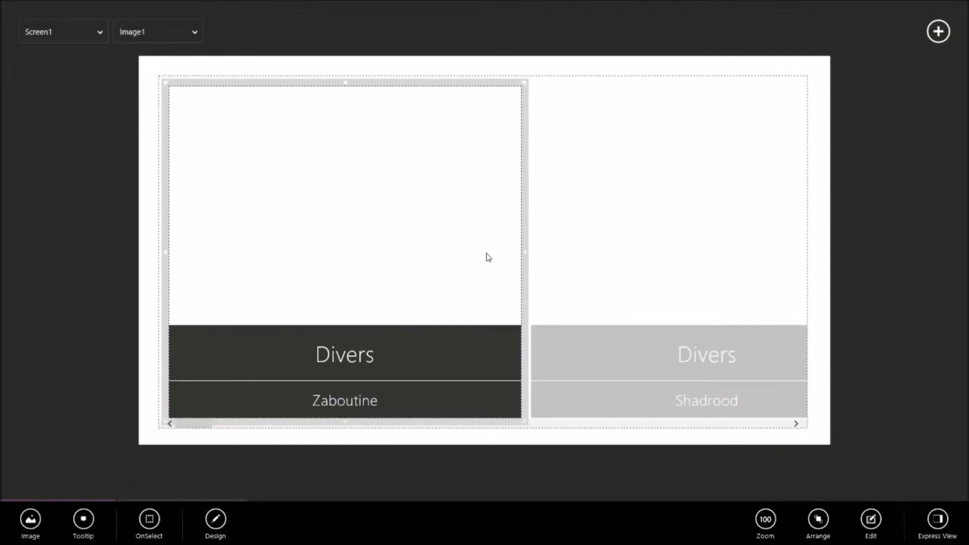
left_click(415, 349)
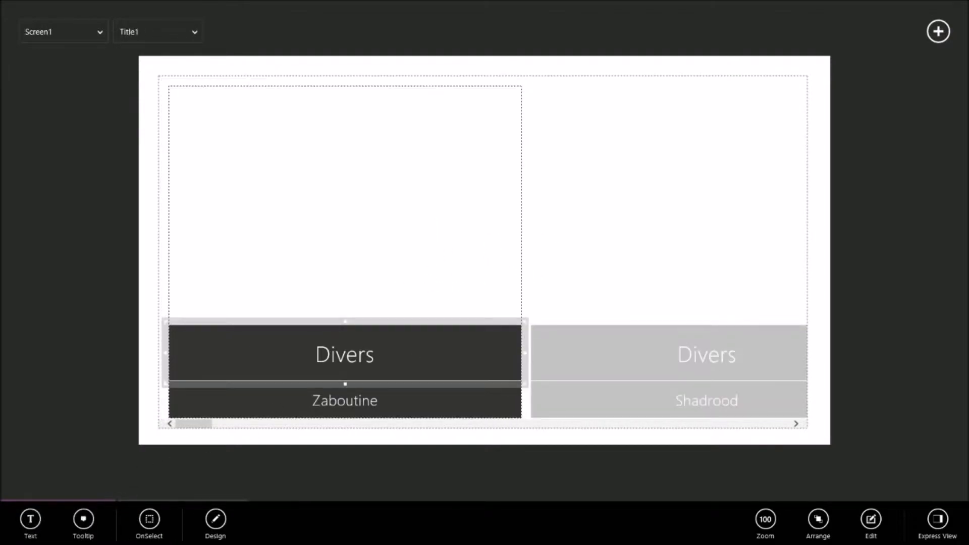
left_click(31, 520)
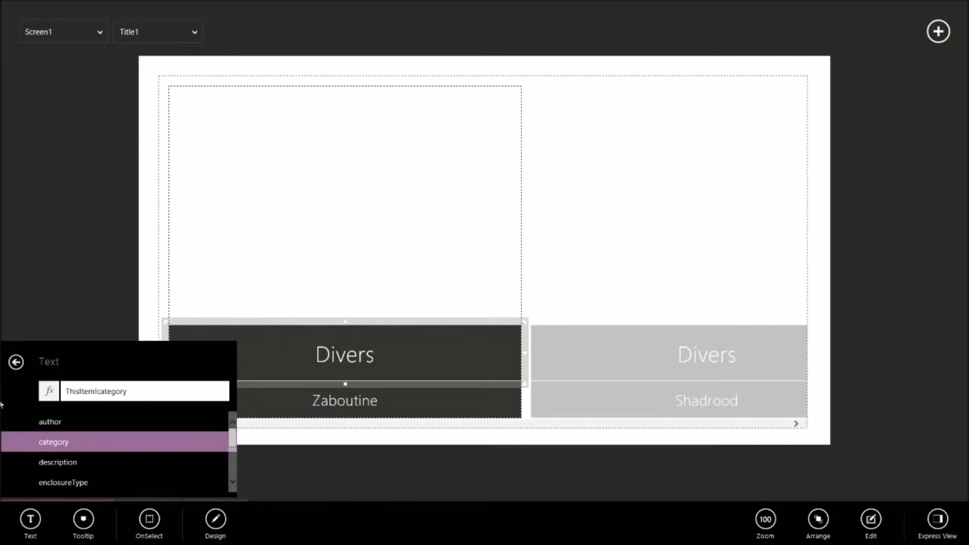
double_click(86, 392)
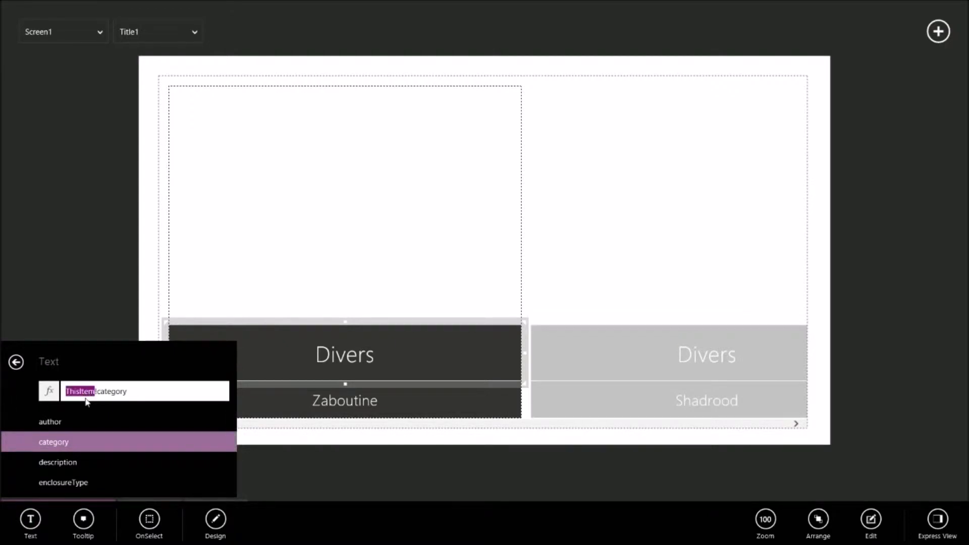
double_click(112, 391)
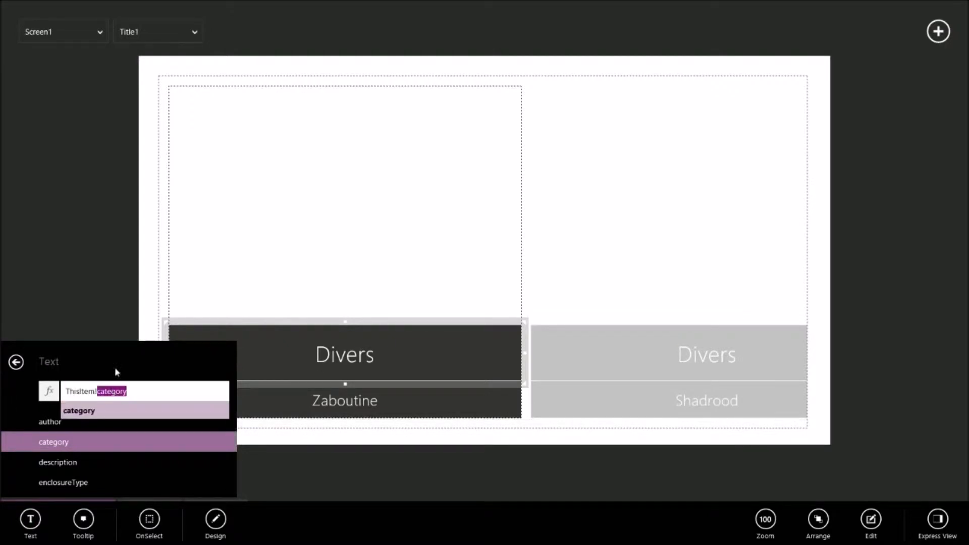
left_click(76, 204)
Review the category column in the rss_1 data source preview and return to the screen design.
right_click(71, 74)
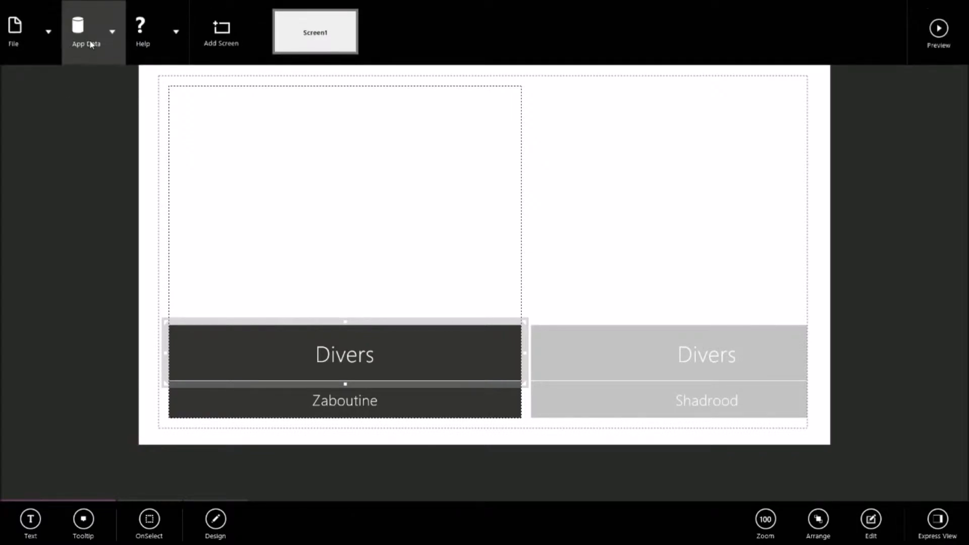
left_click(89, 41)
left_click(92, 96)
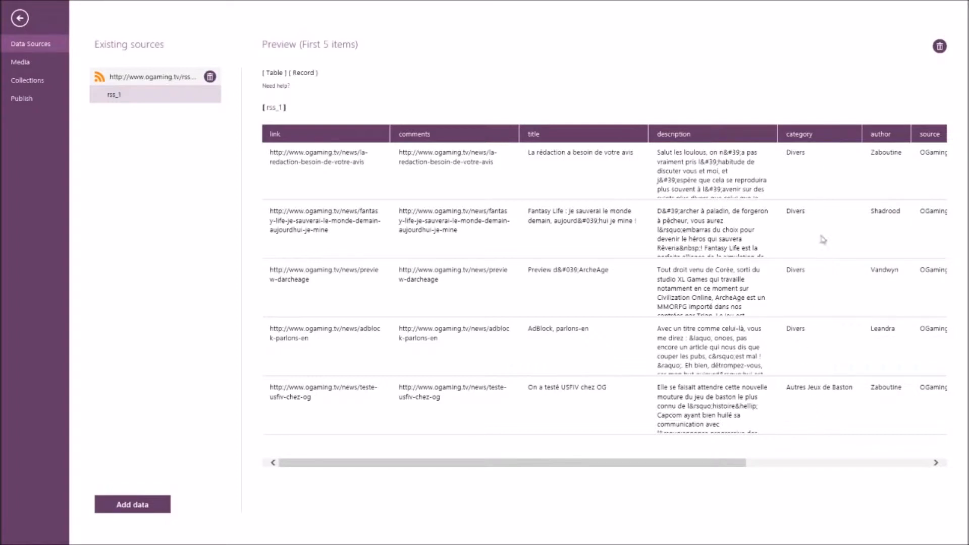
left_click_drag(802, 183, 809, 426)
left_click(807, 382)
left_click(20, 19)
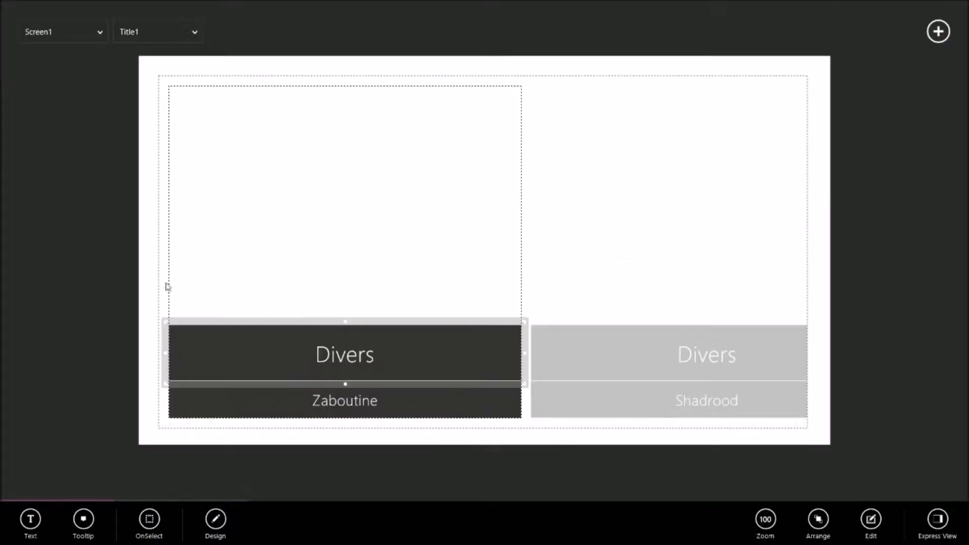
Bind the gallery title's text to ThisItem!title.
left_click(30, 518)
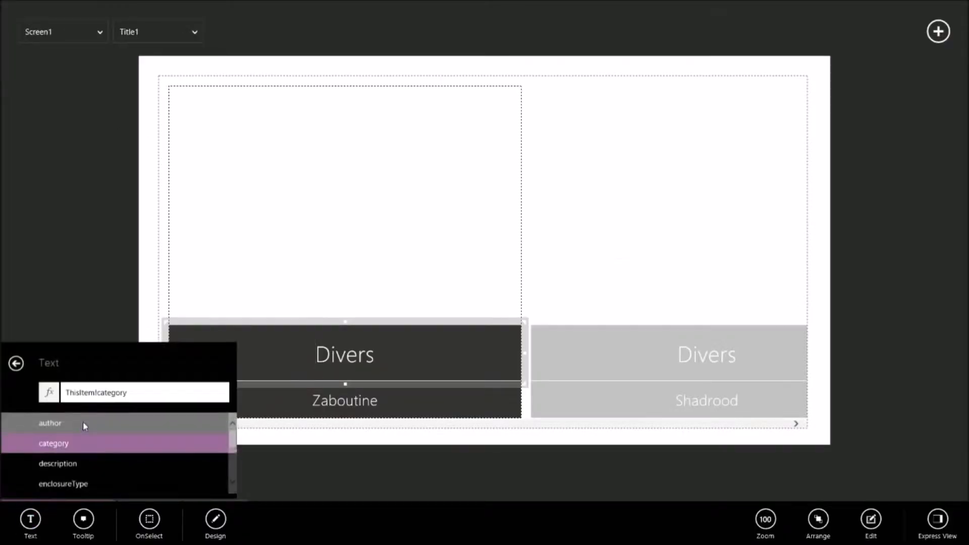
left_click(125, 390)
double_click(125, 390)
type("title")
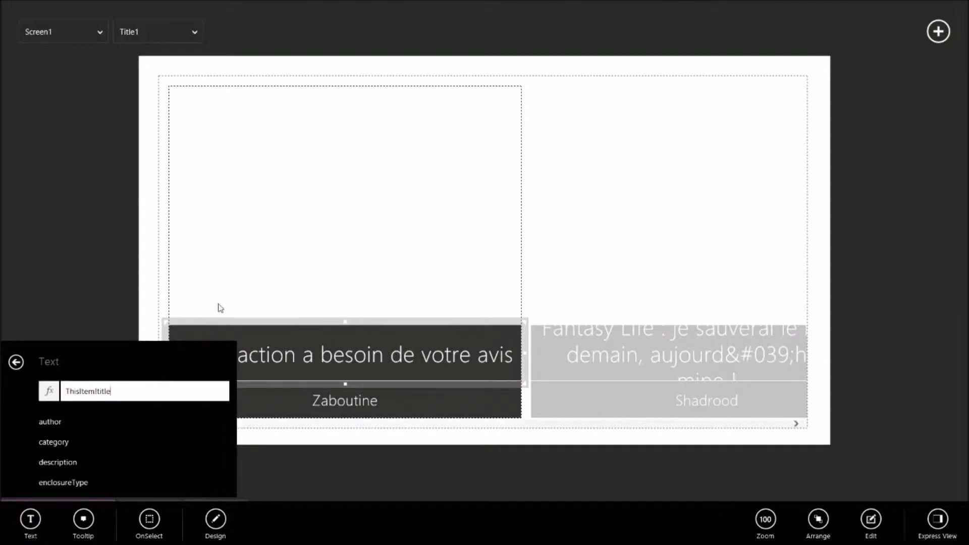
left_click(102, 272)
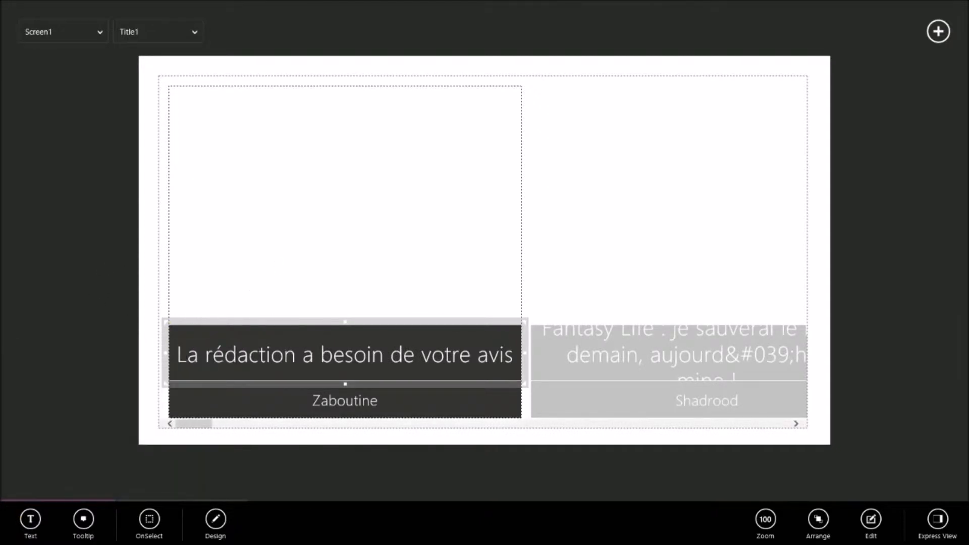
Bind the text of the subtitle beneath the gallery title to the description field.
left_click(427, 403)
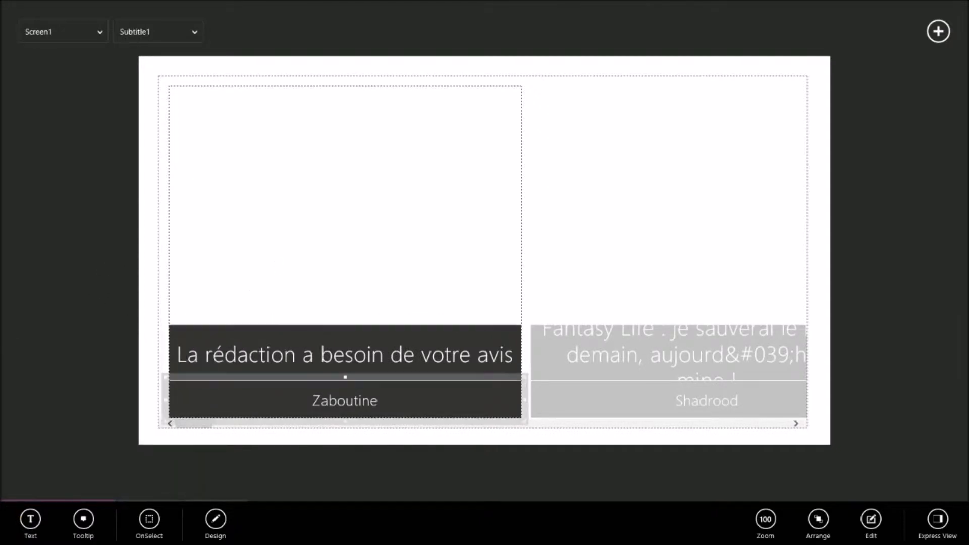
left_click(33, 521)
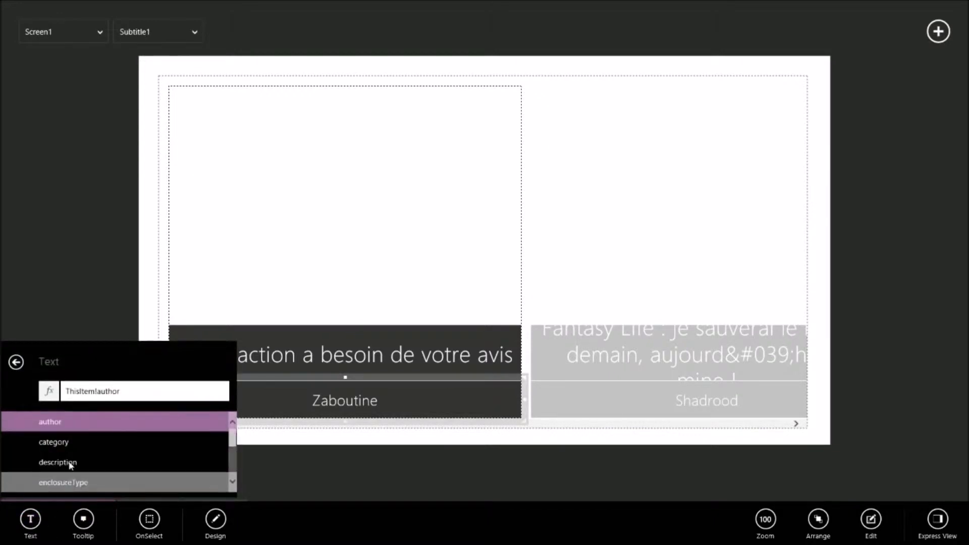
left_click(118, 453)
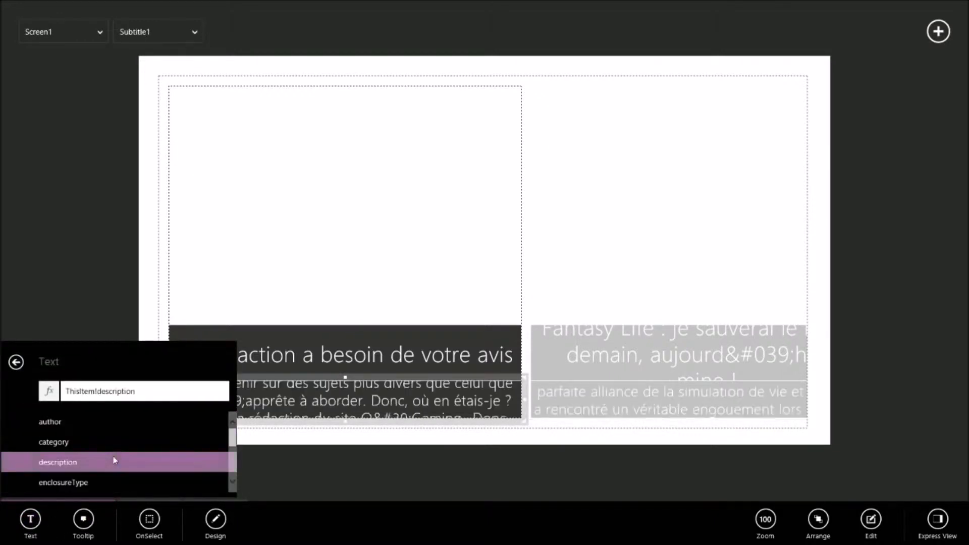
left_click(85, 319)
Enlarge the title and subtitle areas upward so that both have more room in the gallery item.
left_click_drag(363, 333, 368, 246)
left_click_drag(342, 307, 343, 343)
left_click(387, 417)
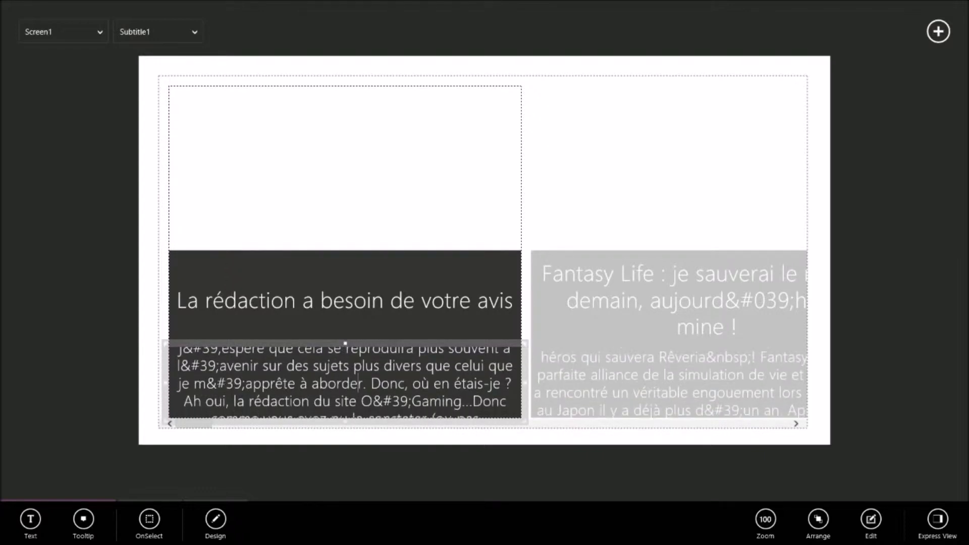
Reduce the font size of the subtitle so that more of the description fits in its area.
left_click(215, 519)
left_click(163, 519)
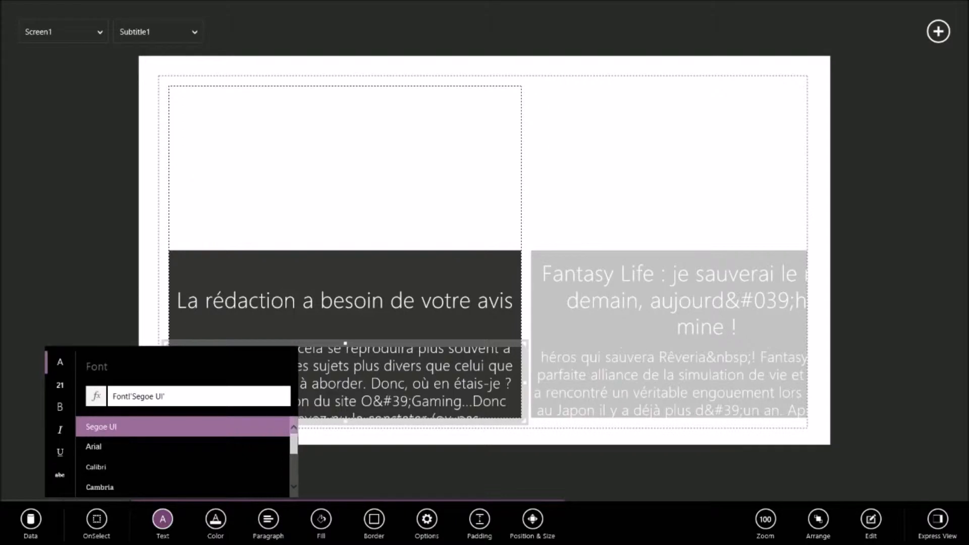
left_click(59, 385)
left_click_drag(151, 430, 100, 442)
left_click(338, 456)
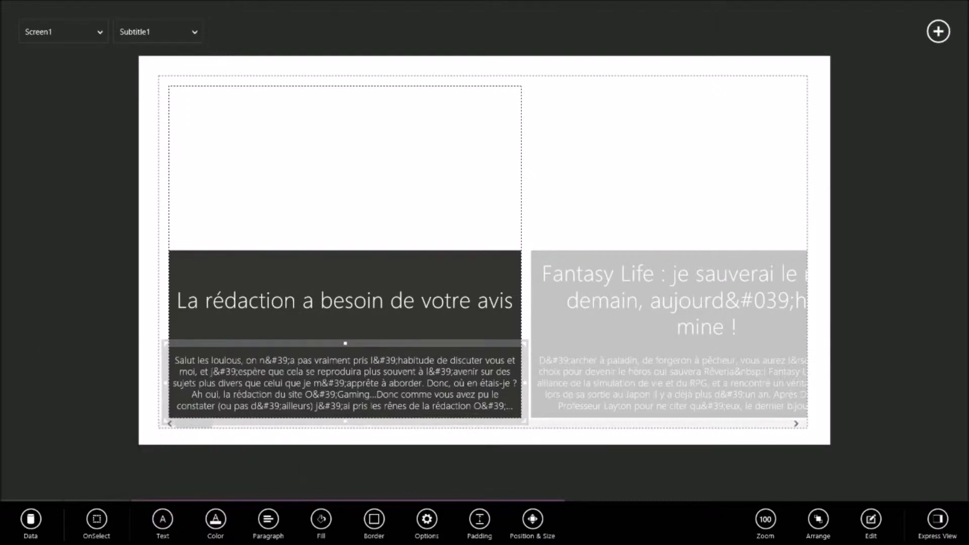
Delete the subtitle from the gallery item.
left_click_drag(265, 360, 288, 360)
left_click(392, 343)
key("Delete")
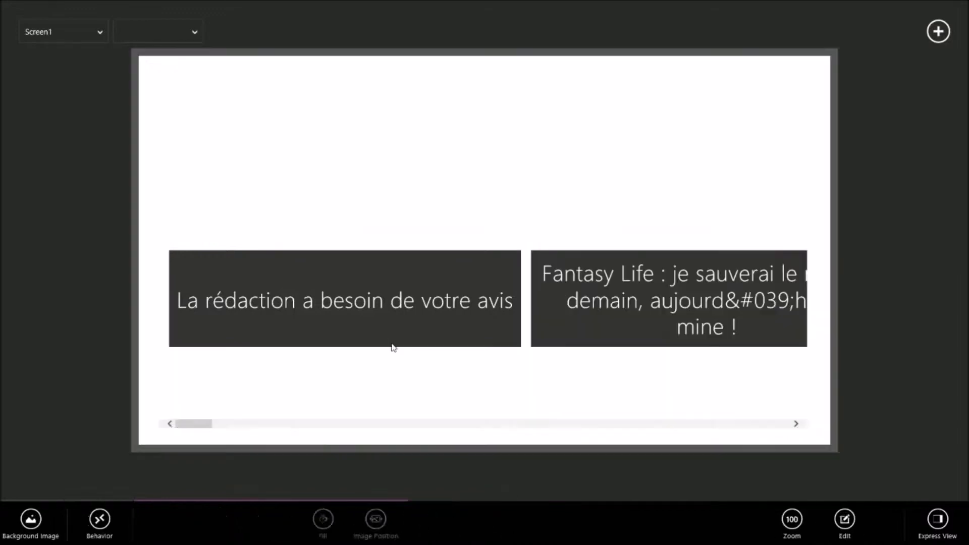
Add an HTML Label inside the first gallery item.
left_click(495, 217)
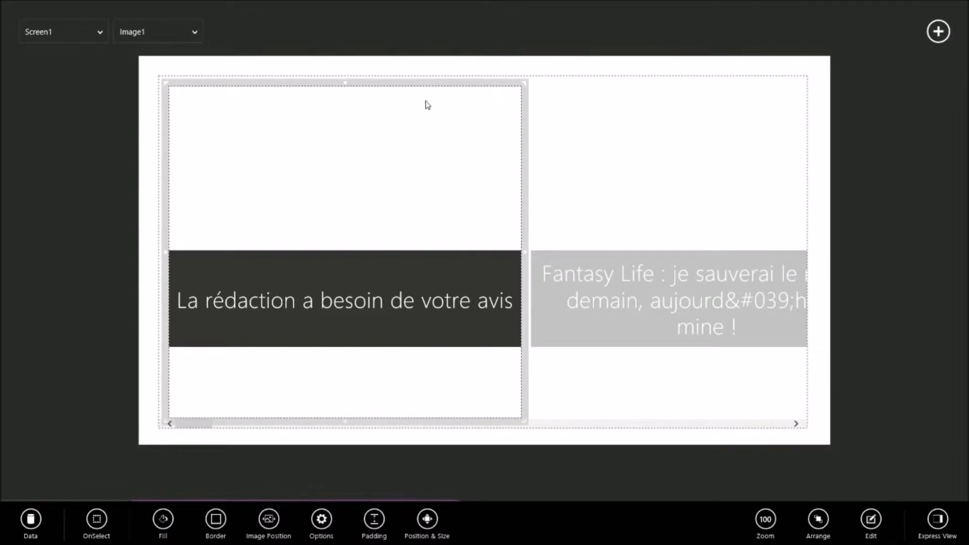
left_click(938, 31)
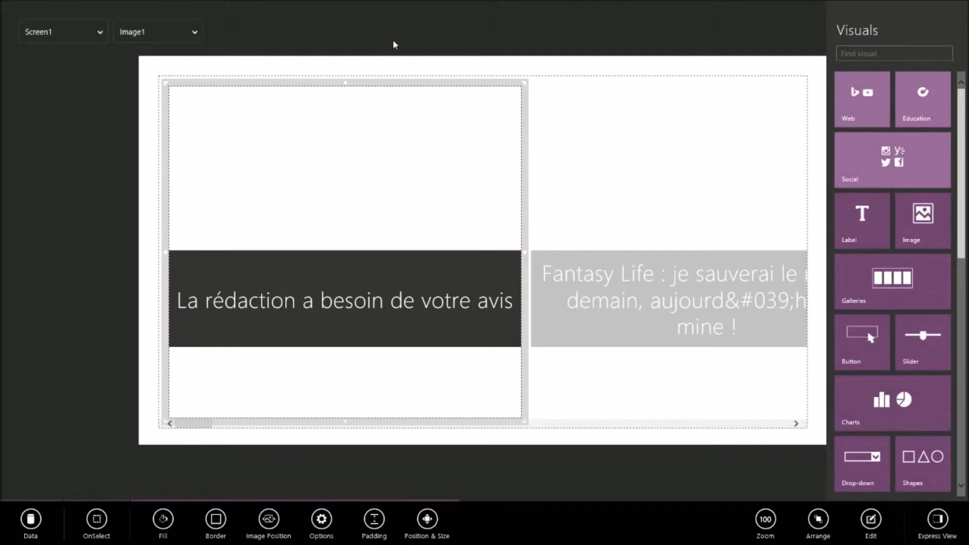
scroll(893, 252, "down", 1)
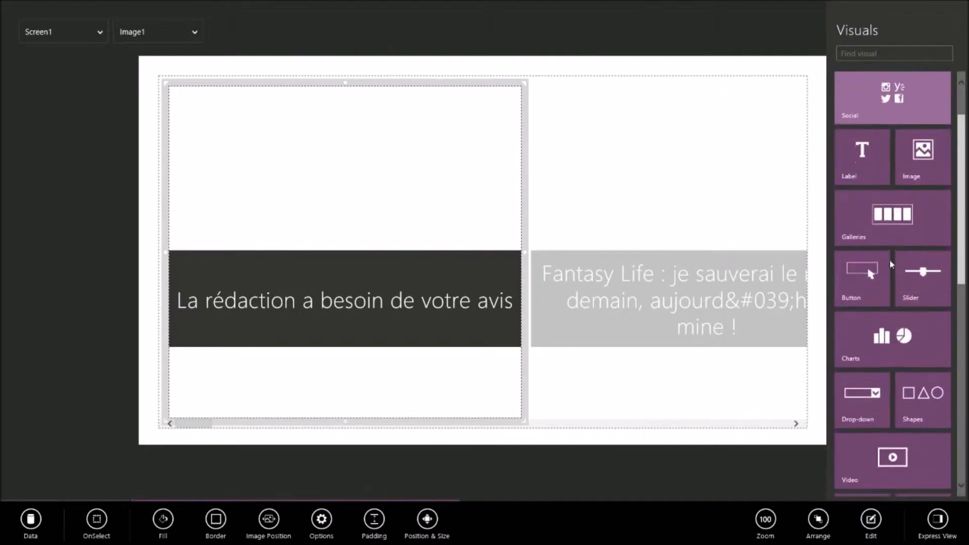
scroll(900, 389, "down", 6)
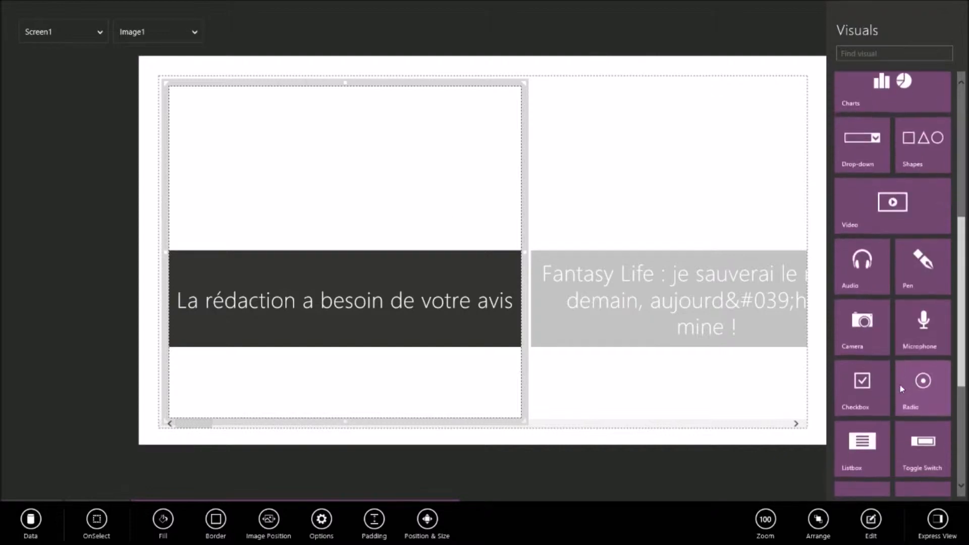
scroll(876, 399, "down", 1)
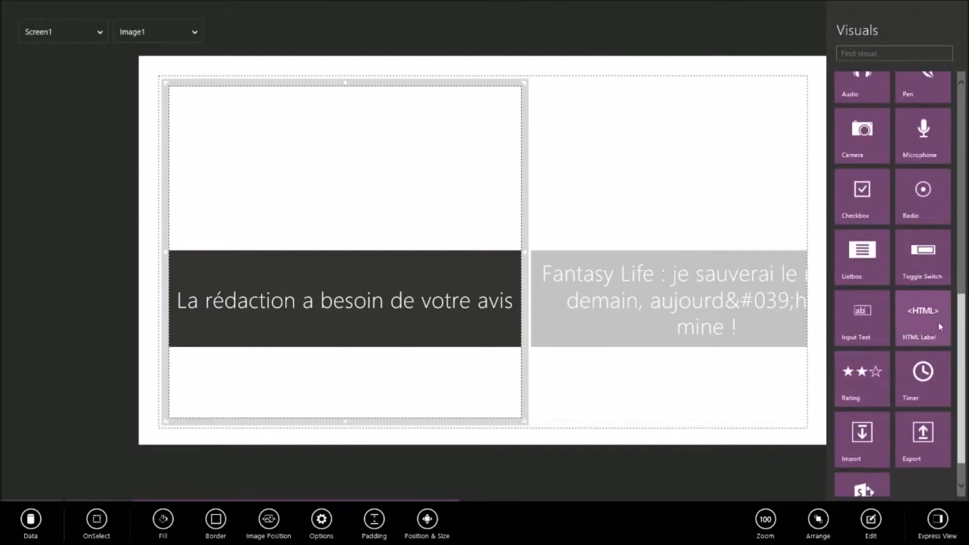
left_click(924, 318)
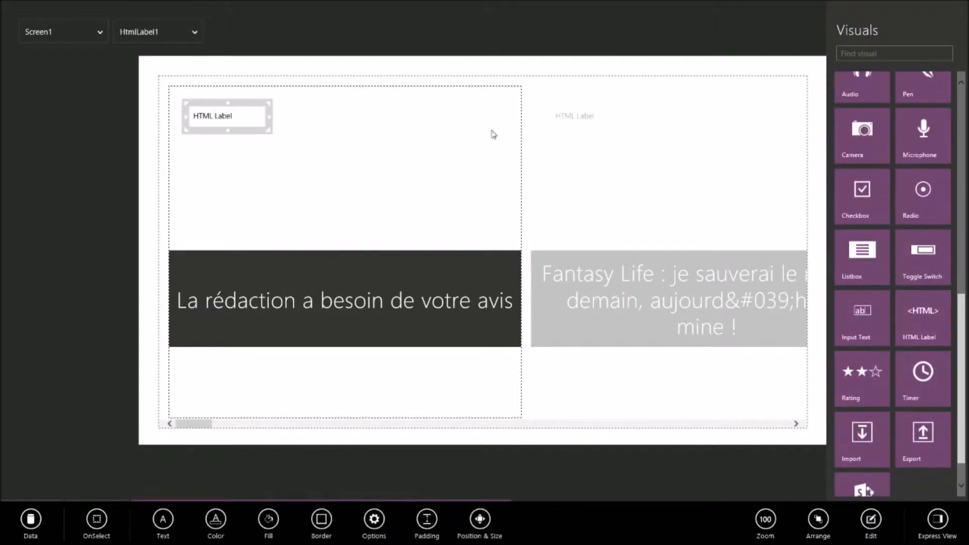
Move the HTML label beneath the title and enlarge it to fill the empty space down to the item's lower edge.
scroll(515, 307, "down", 5)
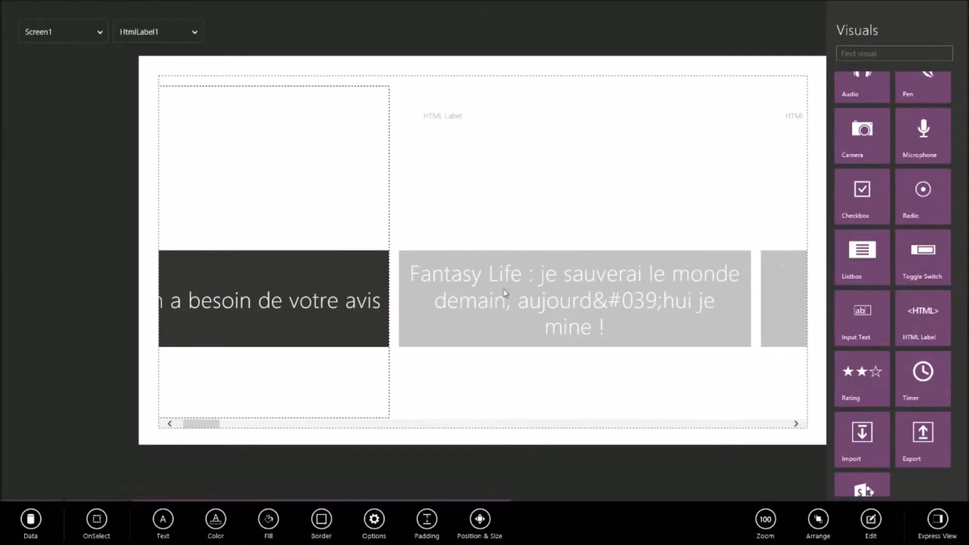
scroll(661, 263, "up", 5)
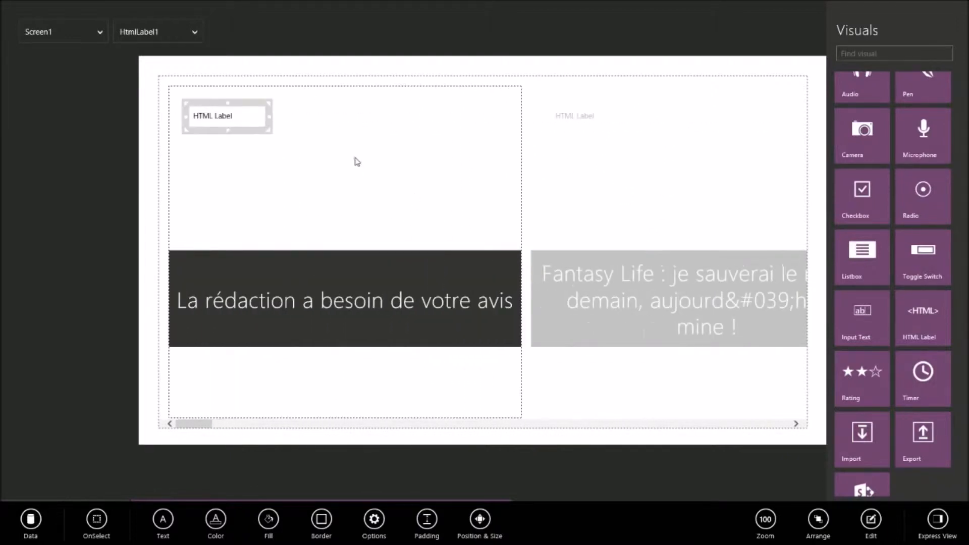
left_click_drag(248, 130, 519, 416)
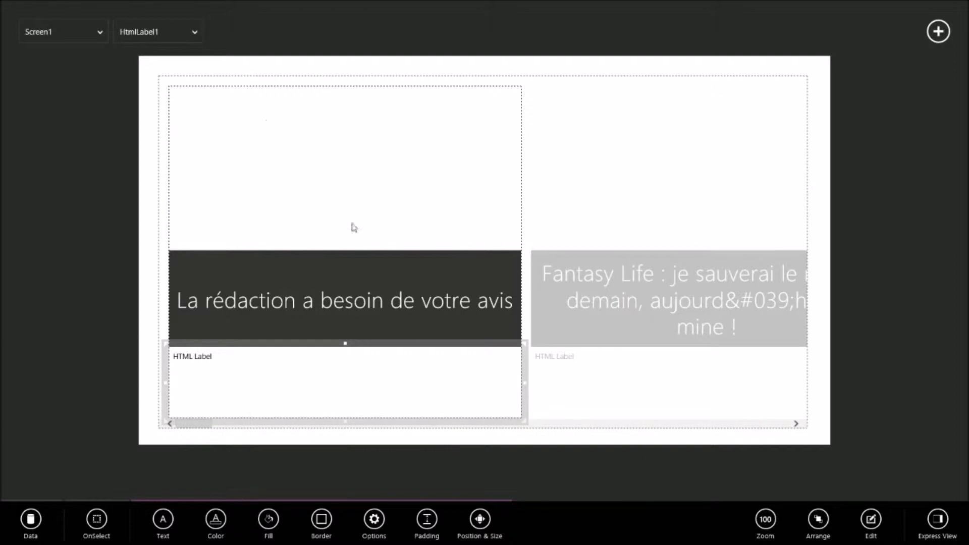
Set the HTML label's HTML text to ThisItem!description and check the rendered apostrophes in the description.
left_click(35, 520)
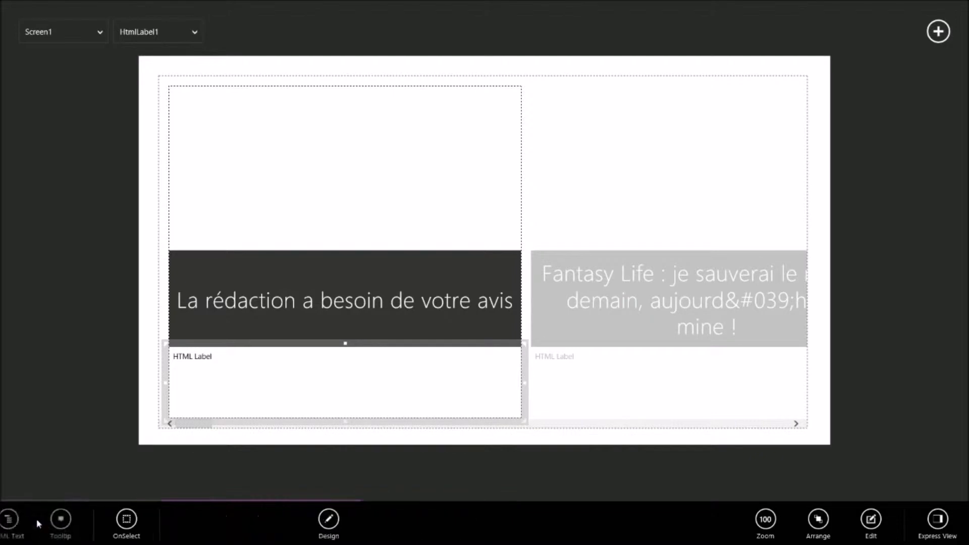
left_click(35, 522)
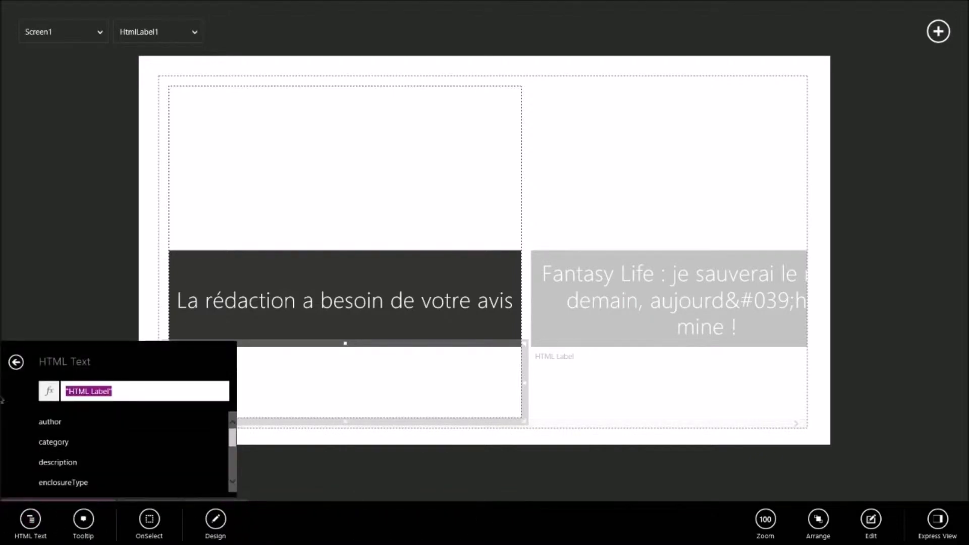
type("ThisItem!")
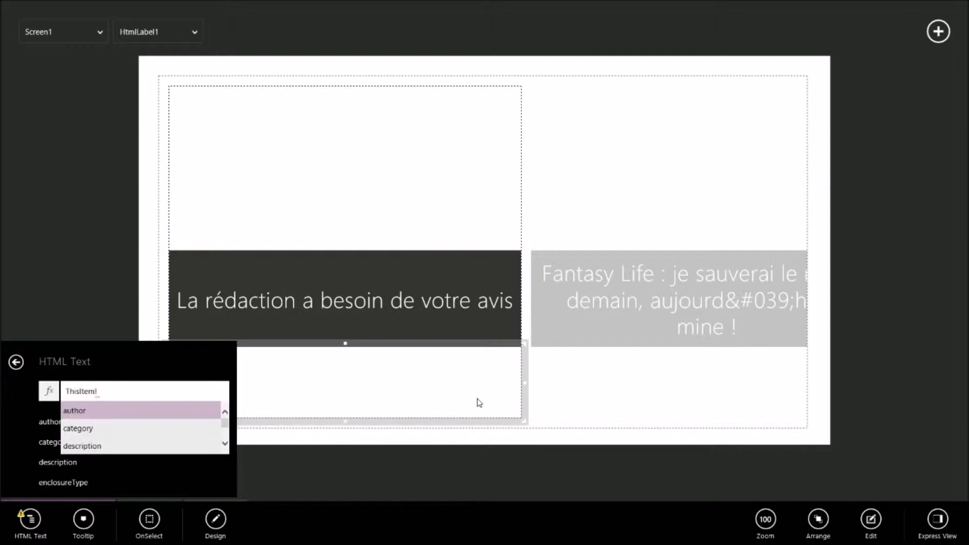
type("description")
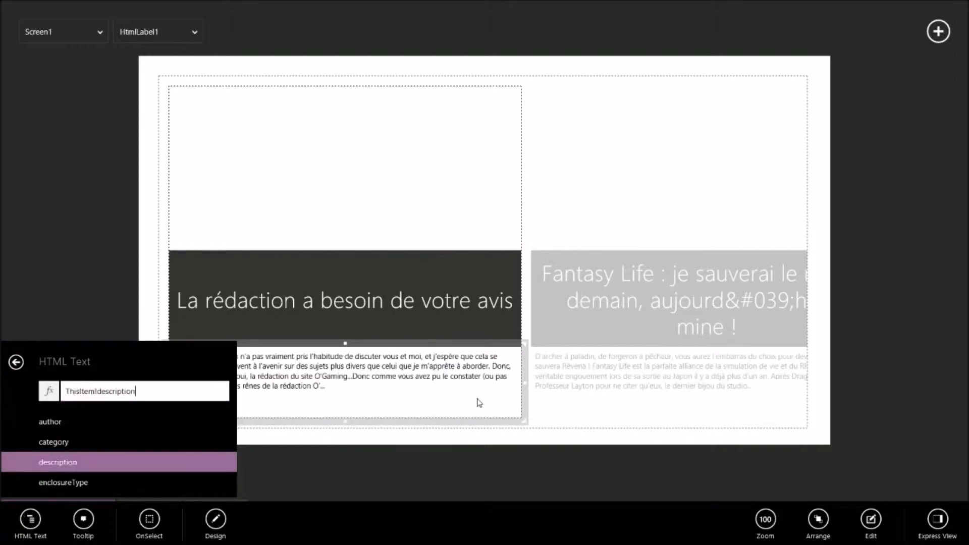
left_click(95, 308)
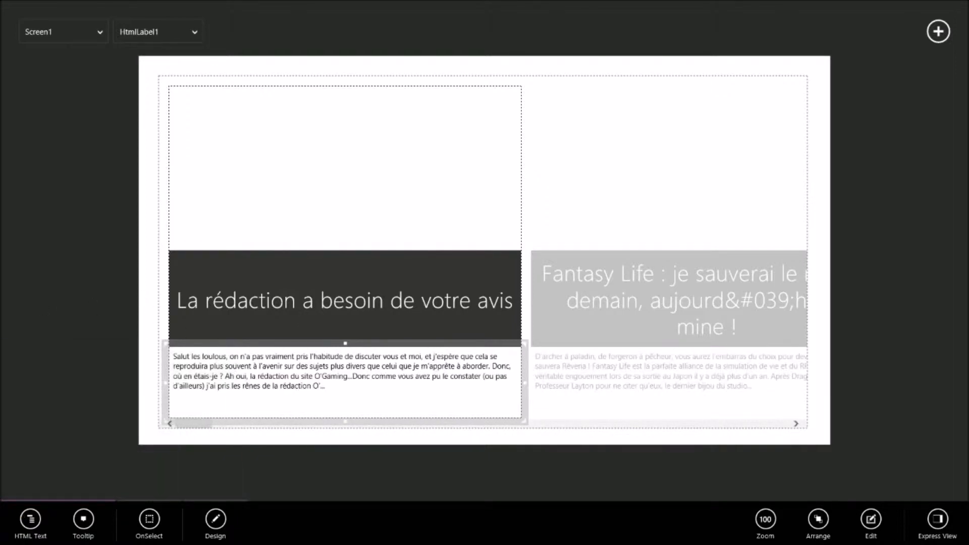
double_click(311, 356)
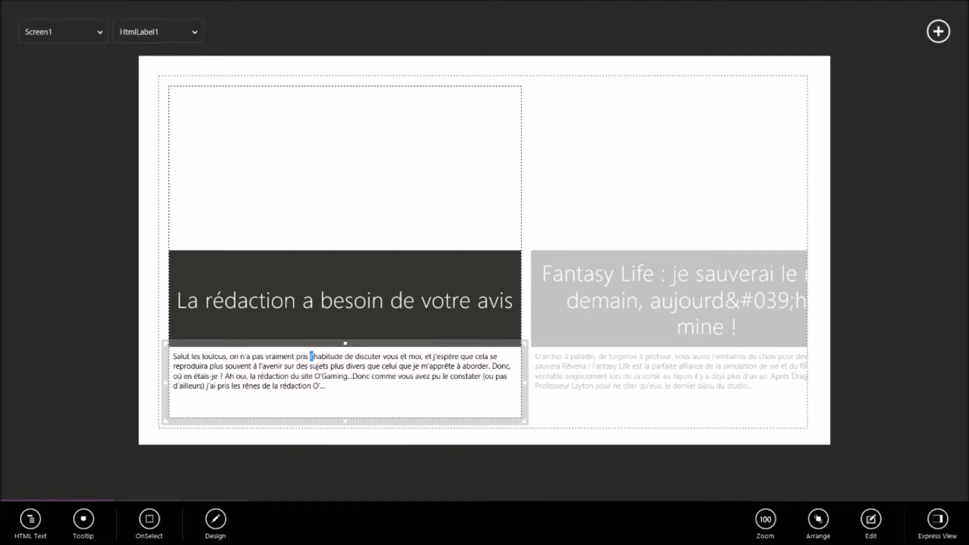
Select the image in the first gallery item and examine the rss_1 data source's columns for the image link field.
left_click(400, 192)
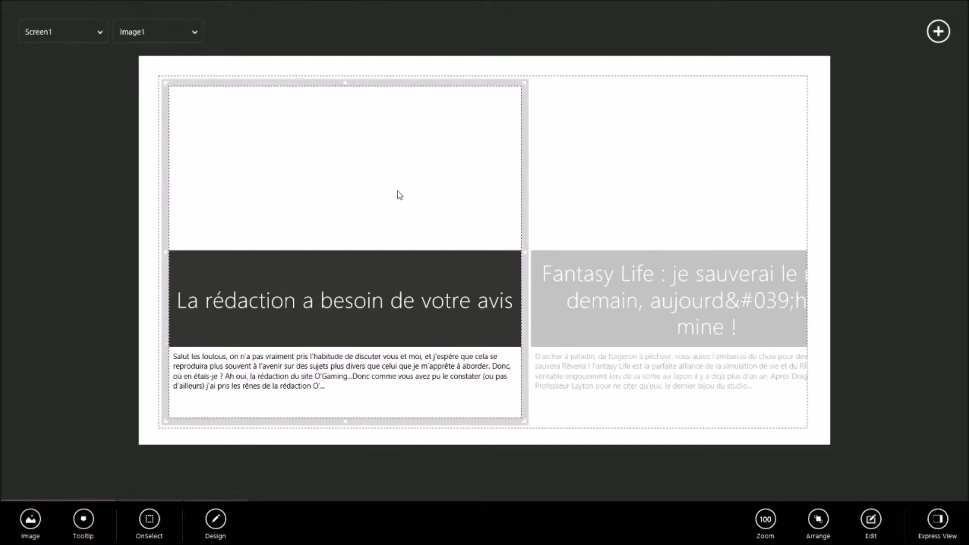
right_click(66, 20)
left_click(81, 30)
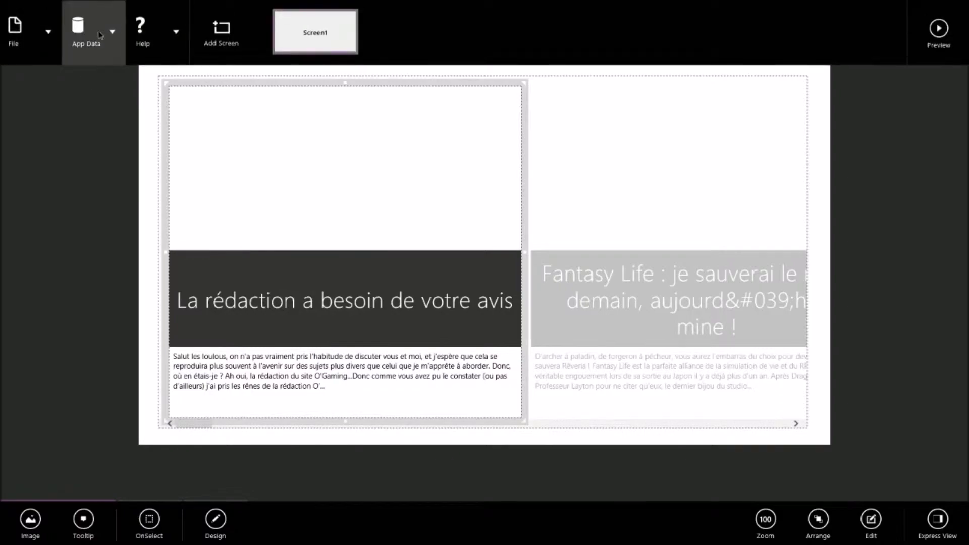
left_click(124, 104)
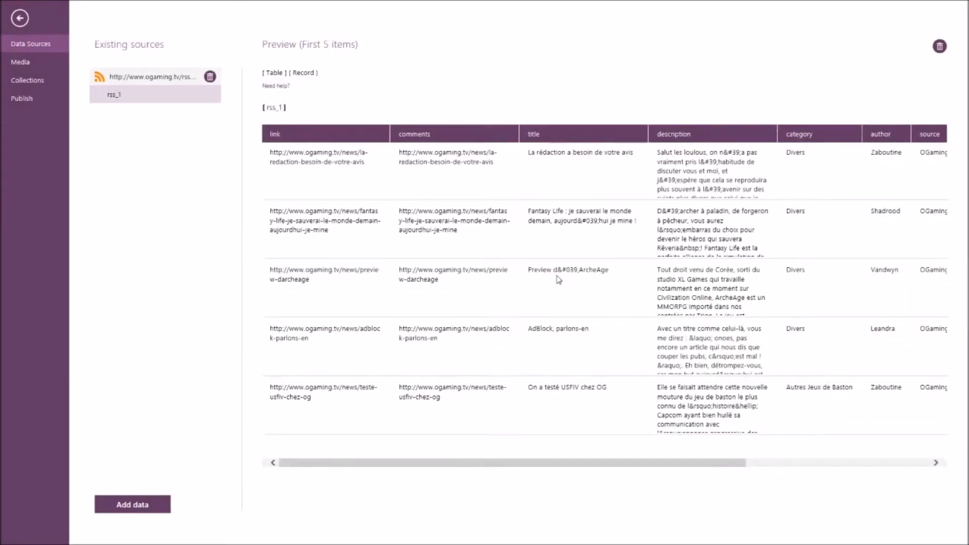
scroll(580, 275, "right", 5)
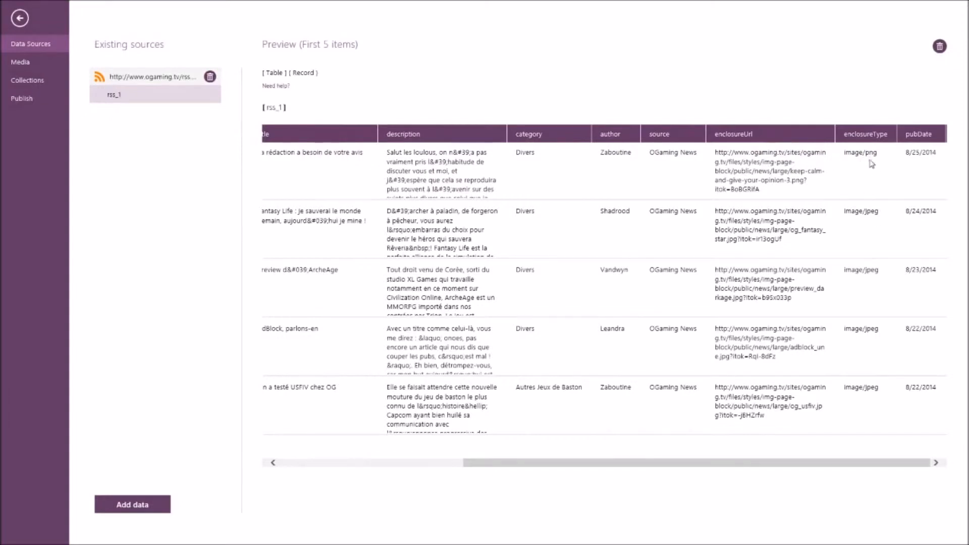
left_click(20, 18)
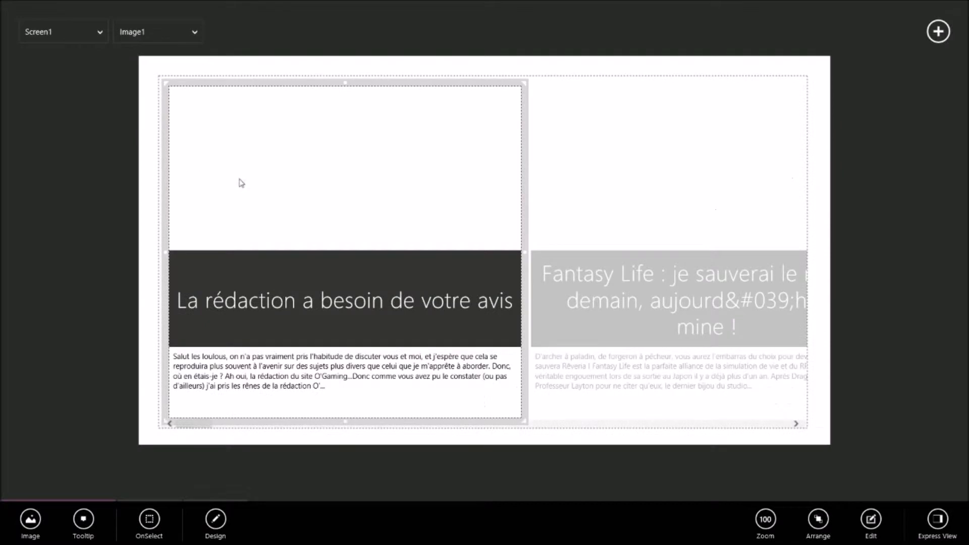
Set the selected gallery image's source to ThisItem!enclosureUrl.
left_click(30, 519)
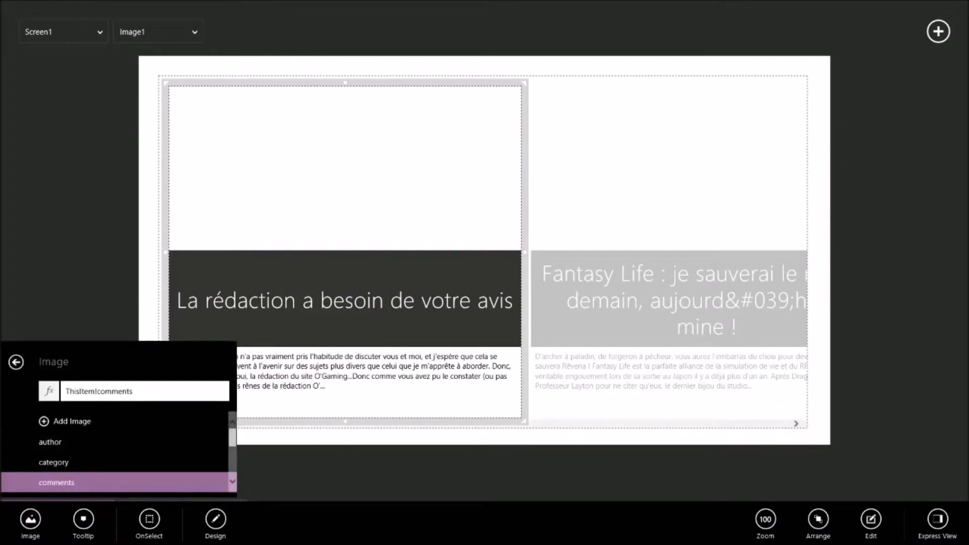
double_click(137, 394)
key("BackSpace")
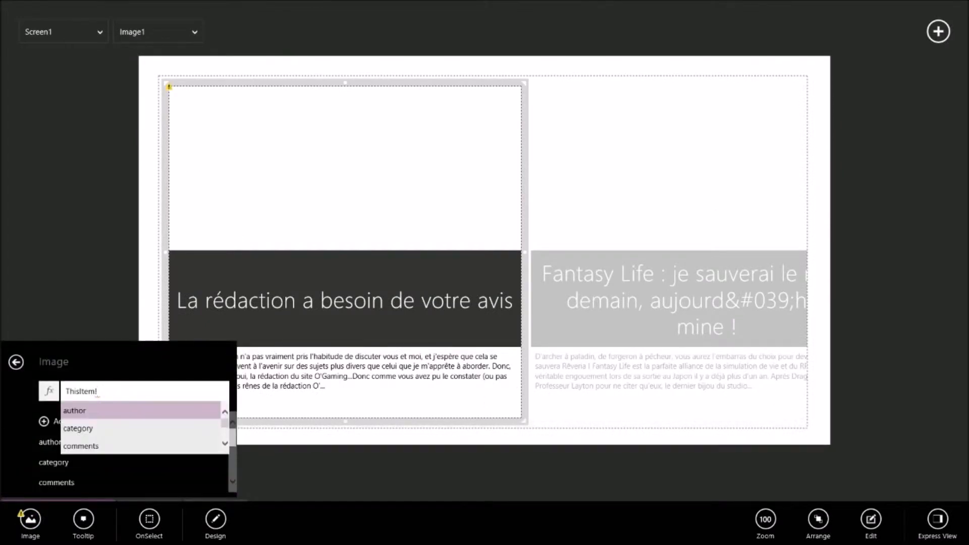
scroll(143, 428, "down", 3)
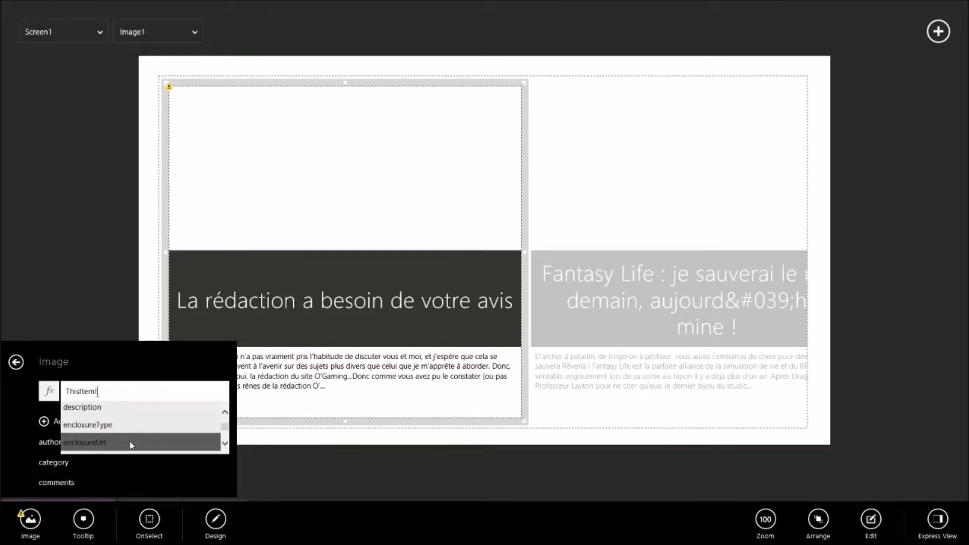
left_click(131, 443)
left_click(75, 238)
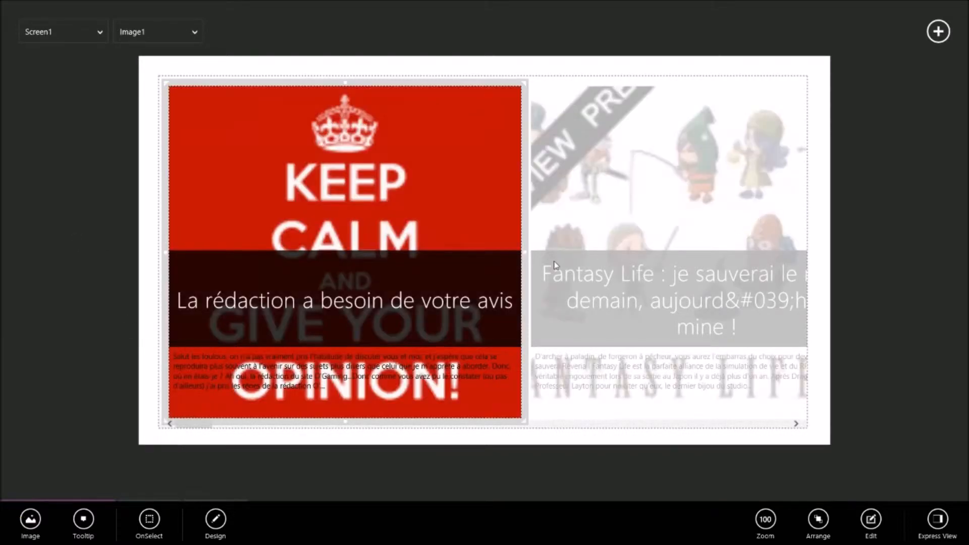
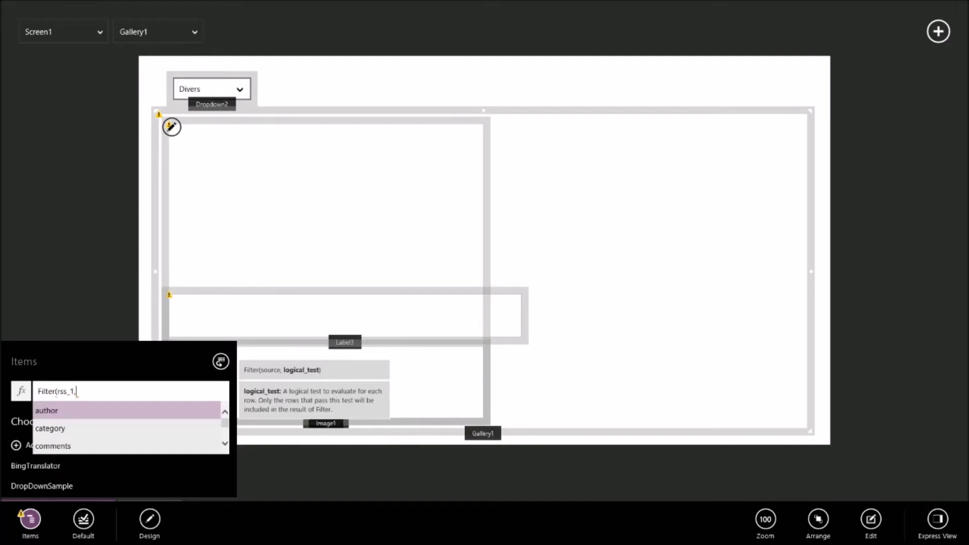
Complete the gallery's Items formula as Filter(rss_1,Dropdown2!Selected!Value in category) and review it.
type("drive")
key("BackSpace")
key("BackSpace")
key("BackSpace")
type("rop")
key("Down")
key("Tab")
type("!se")
key("Tab")
type("!")
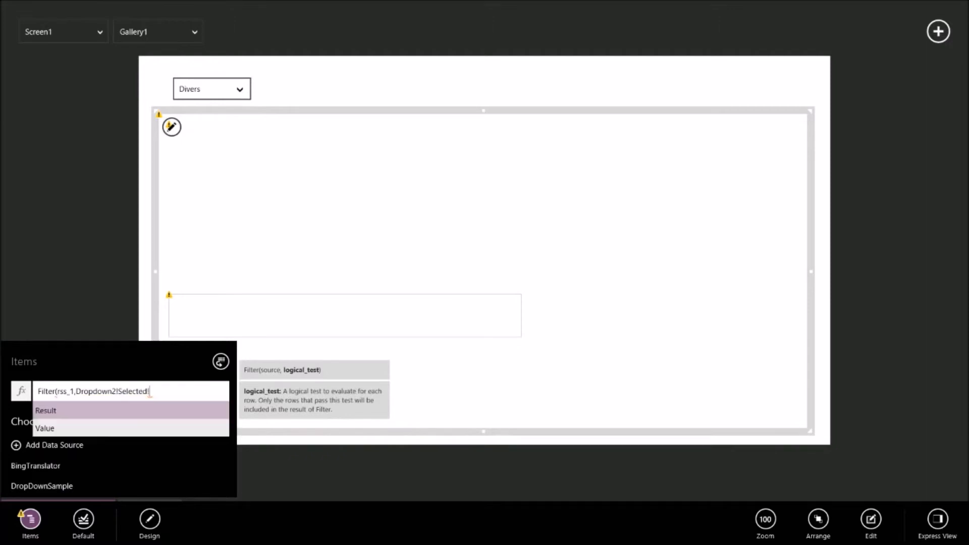
key("Down")
key("Tab")
type("in ")
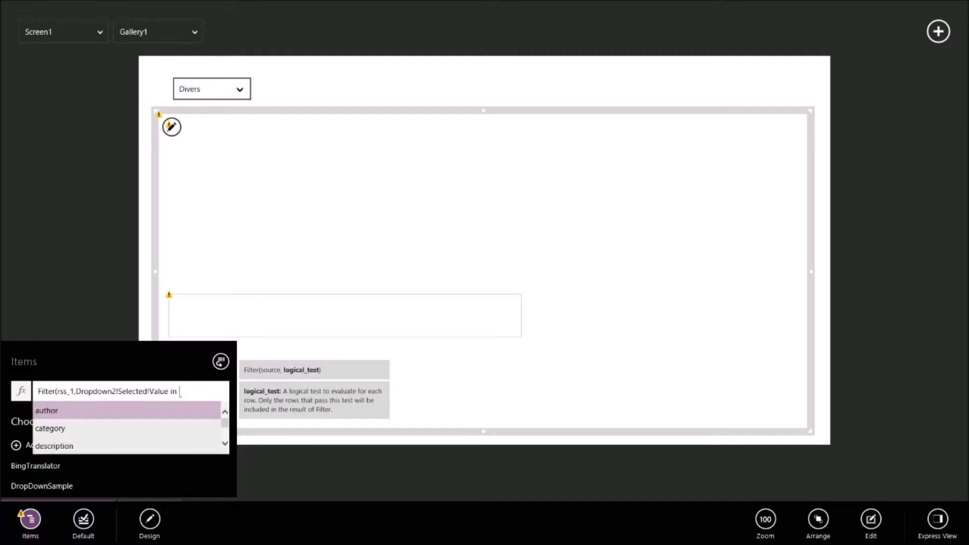
type("ca")
key("Tab")
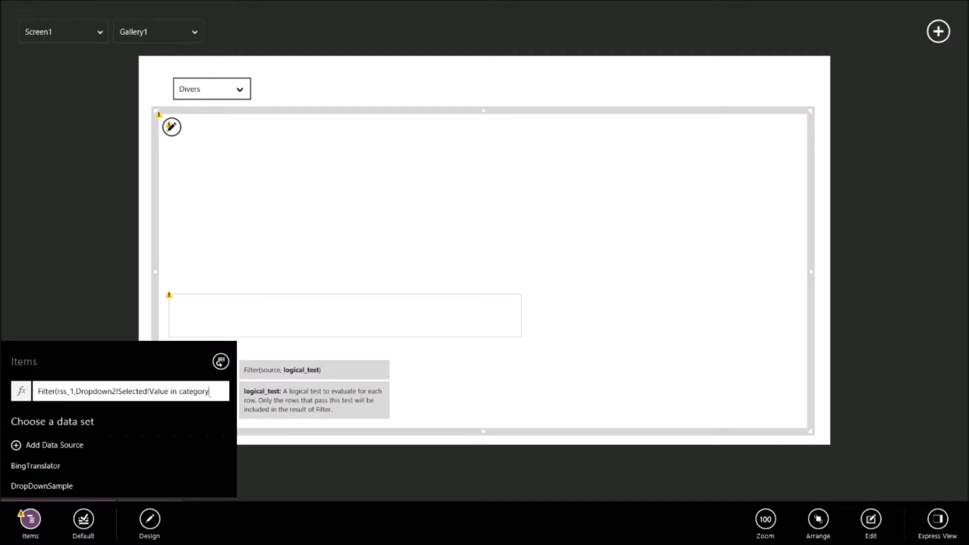
type(")")
key("Return")
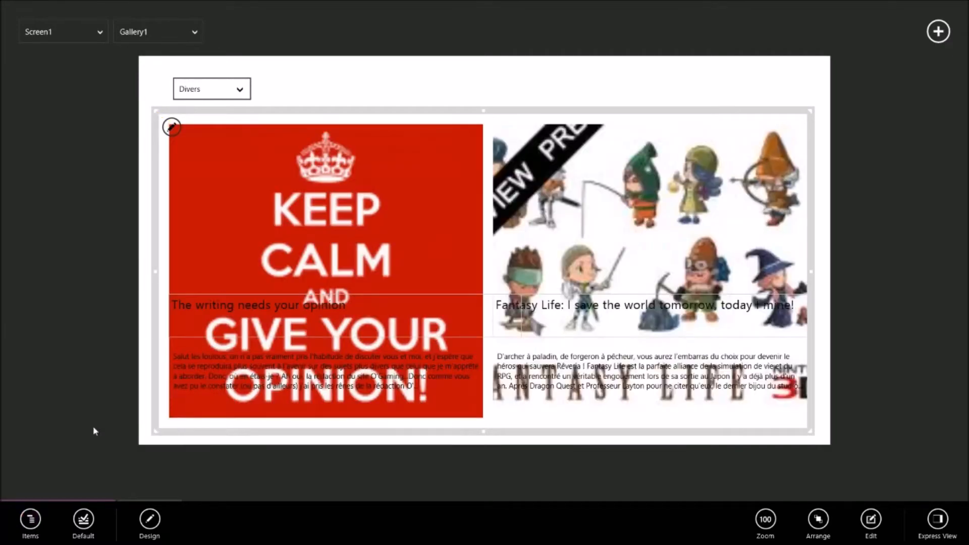
left_click(39, 520)
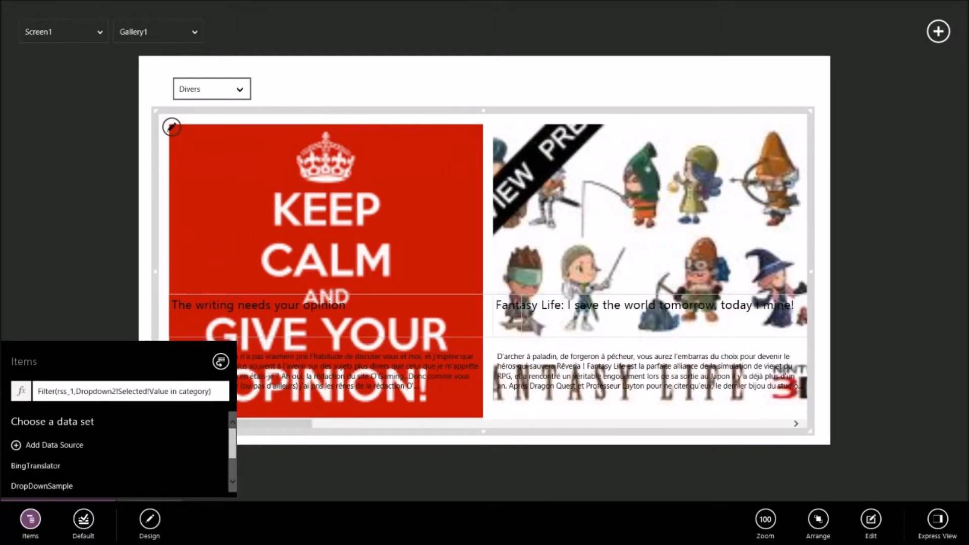
left_click(150, 221)
Choose Retrogaming in the category dropdown to test the gallery filter.
left_click(244, 90)
left_click(245, 94)
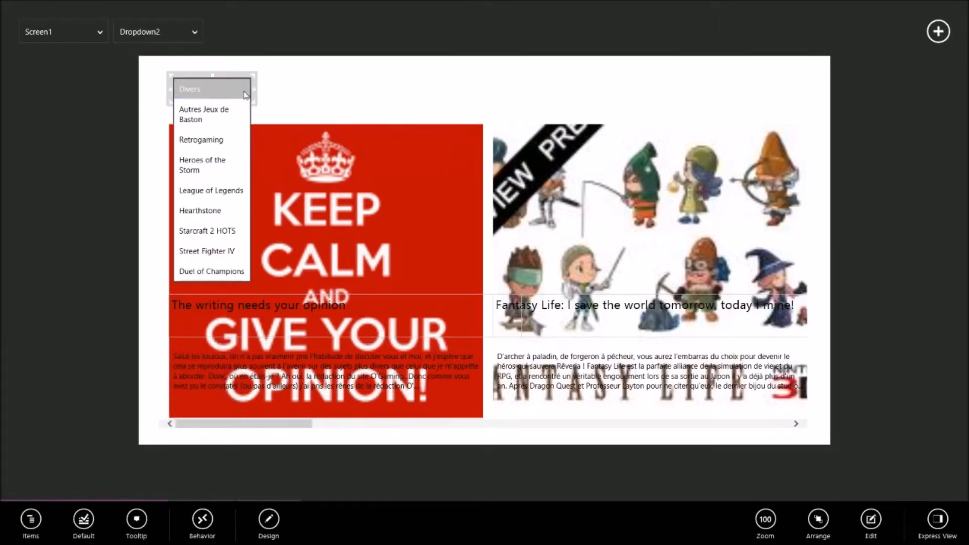
left_click(227, 139)
Switch the category dropdown to League of Legends and browse the filtered gallery items.
left_click(239, 89)
left_click(240, 90)
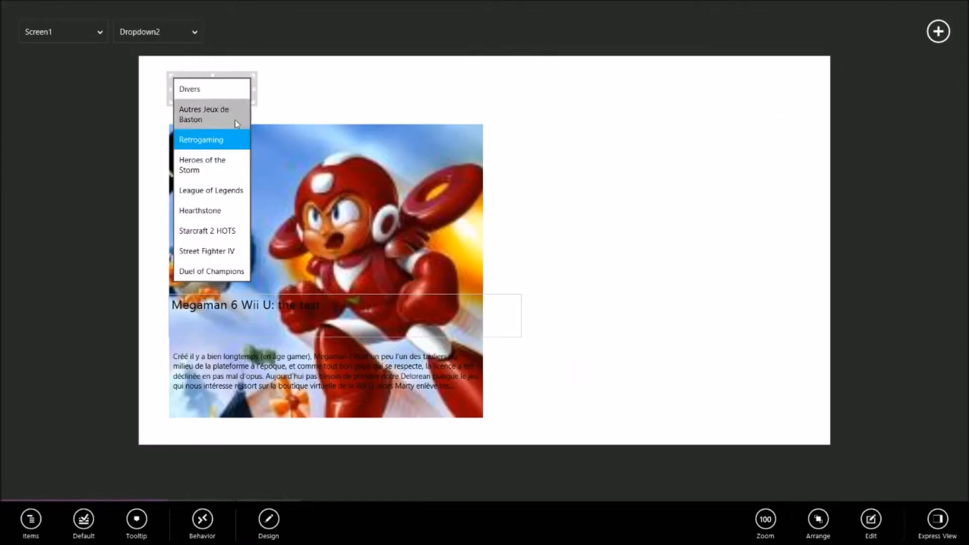
left_click(222, 193)
scroll(512, 286, "right", 10)
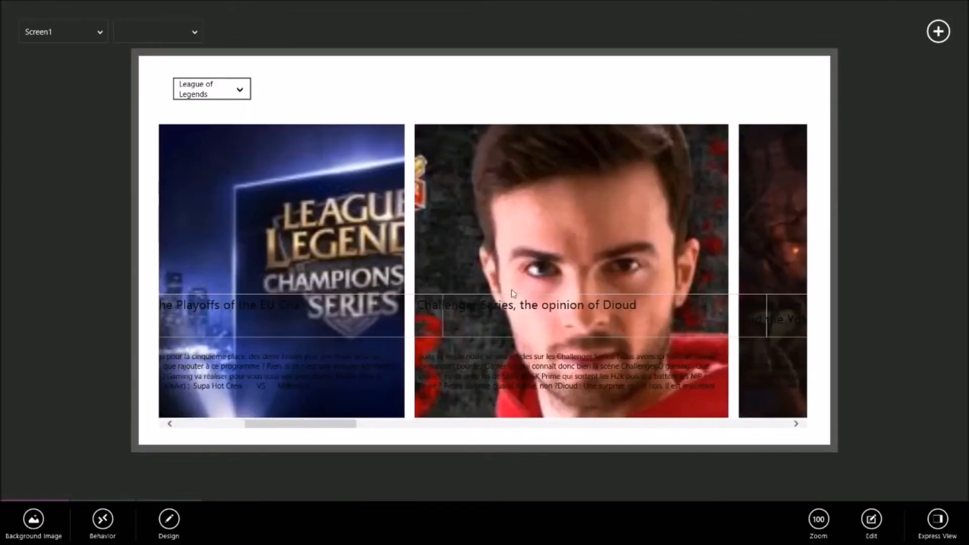
scroll(508, 290, "left", 7)
scroll(514, 307, "right", 5)
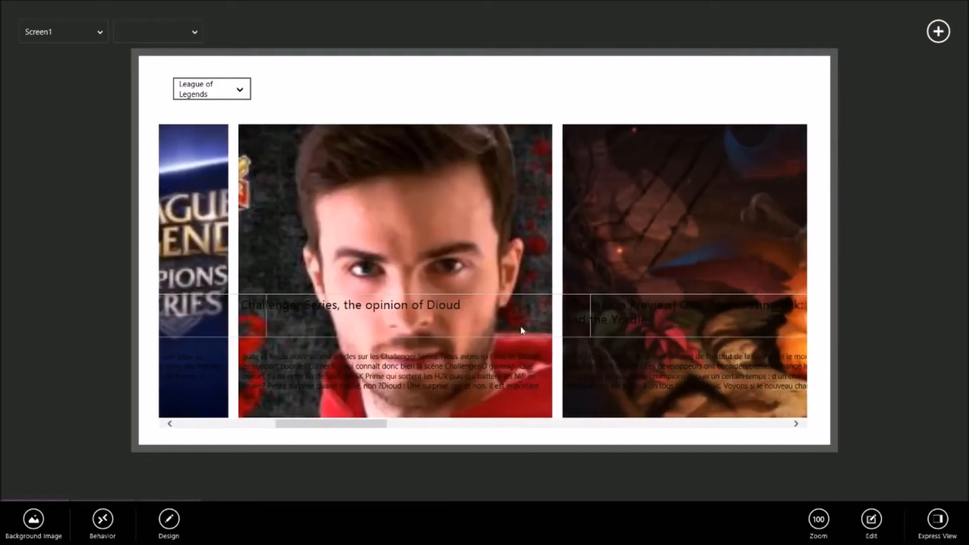
scroll(469, 241, "left", 6)
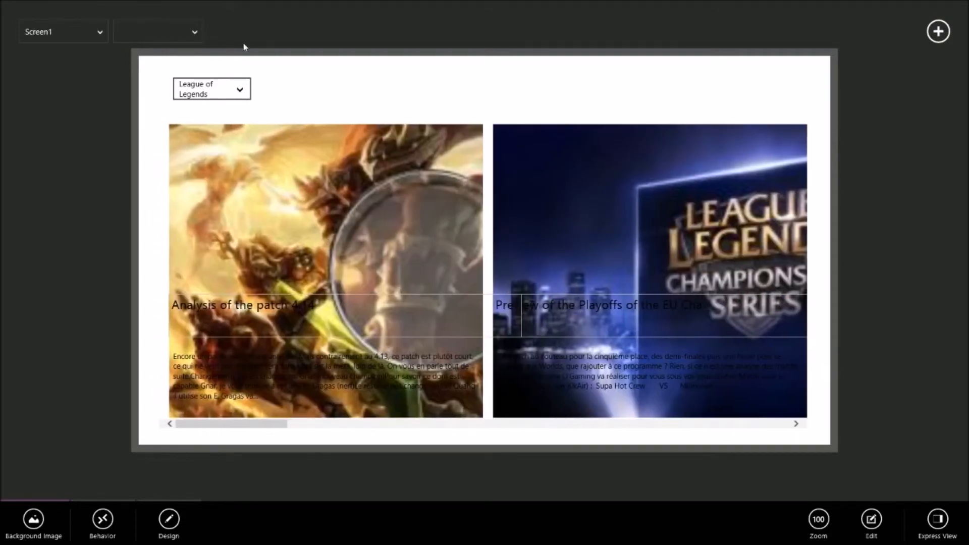
Check the gallery filter with the Hearthstone category.
left_click(238, 82)
left_click(235, 94)
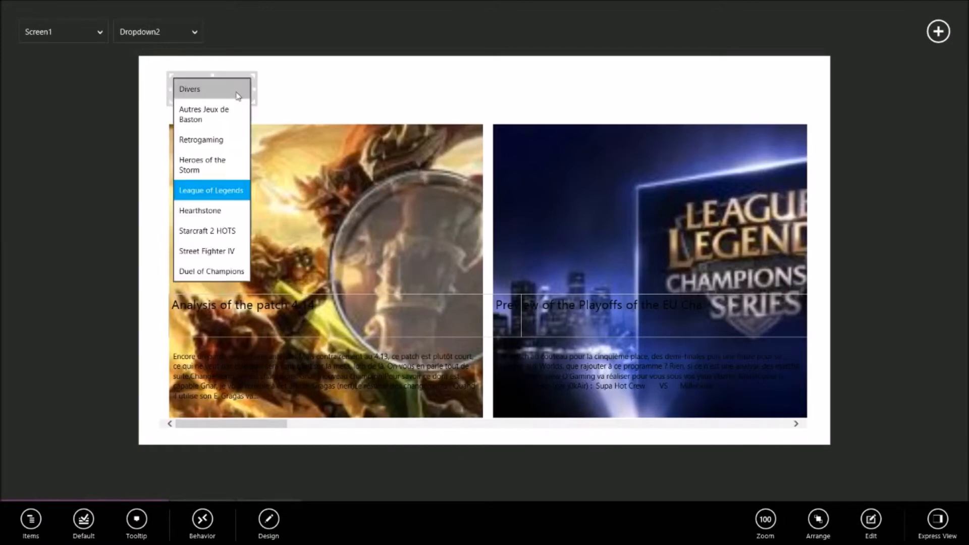
left_click(238, 209)
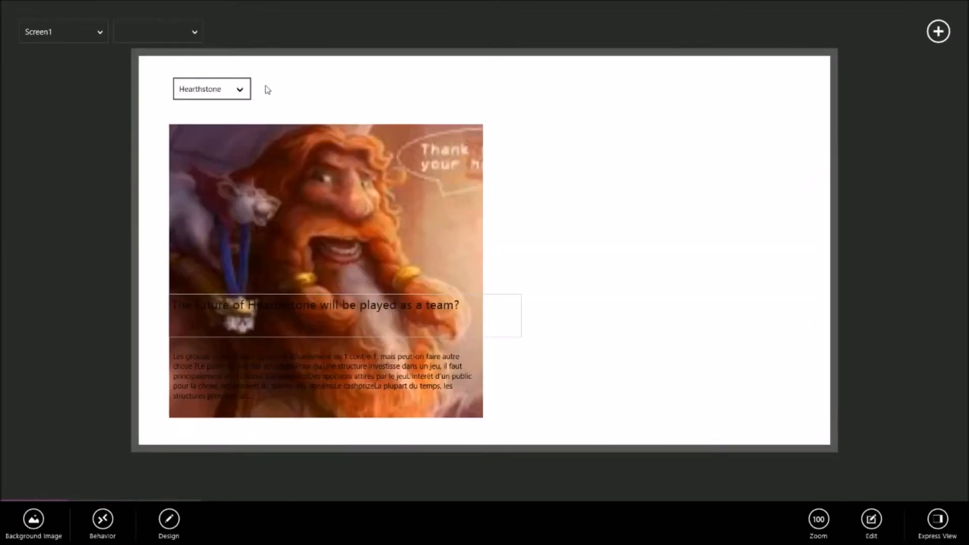
Filter the gallery by Starcraft 2 HOTS and browse through its articles.
left_click(246, 93)
left_click(242, 95)
left_click(238, 238)
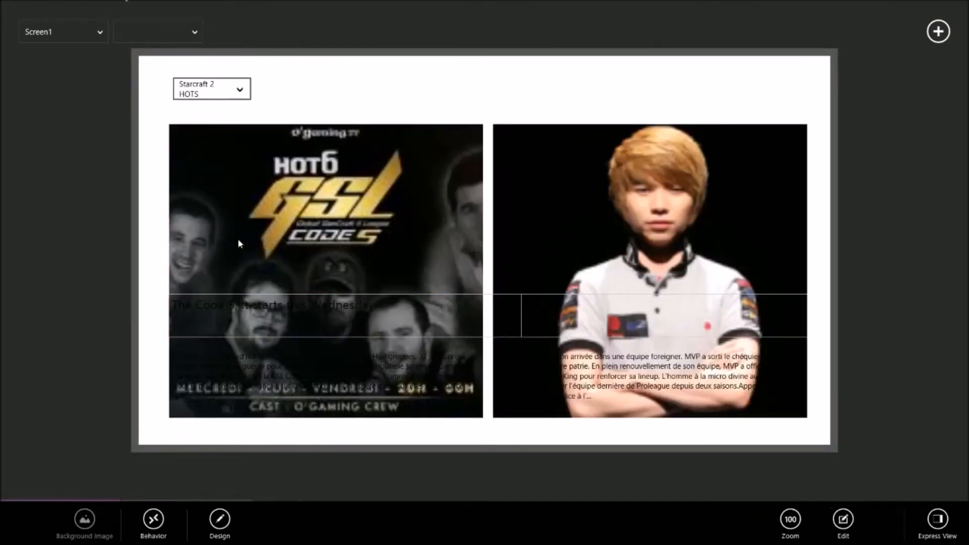
scroll(480, 246, "right", 3)
scroll(479, 246, "right", 3)
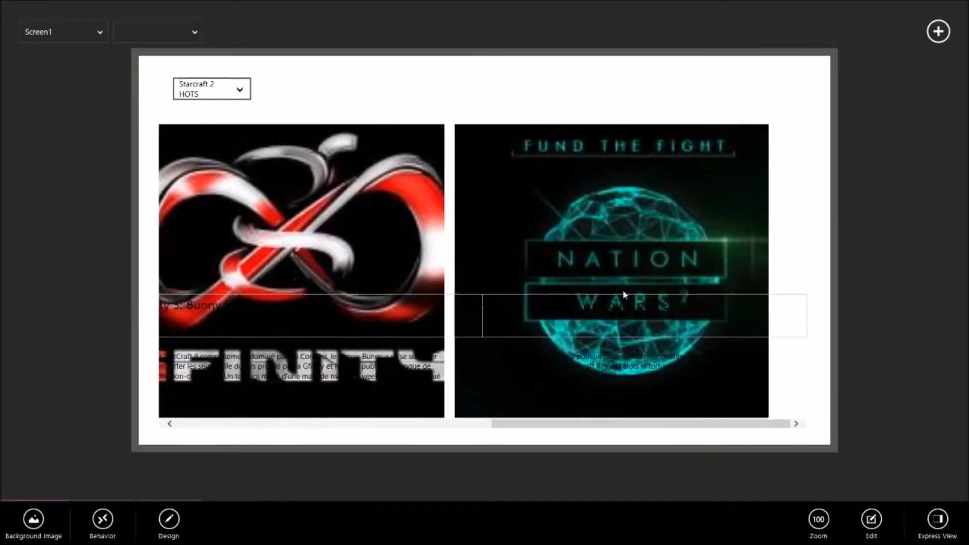
scroll(626, 302, "left", 6)
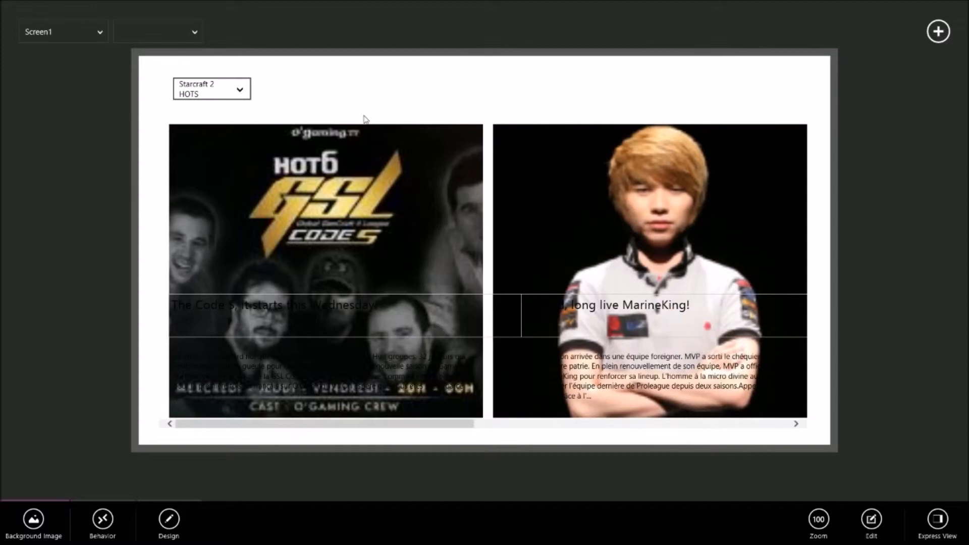
Return the category dropdown to Divers.
left_click(245, 94)
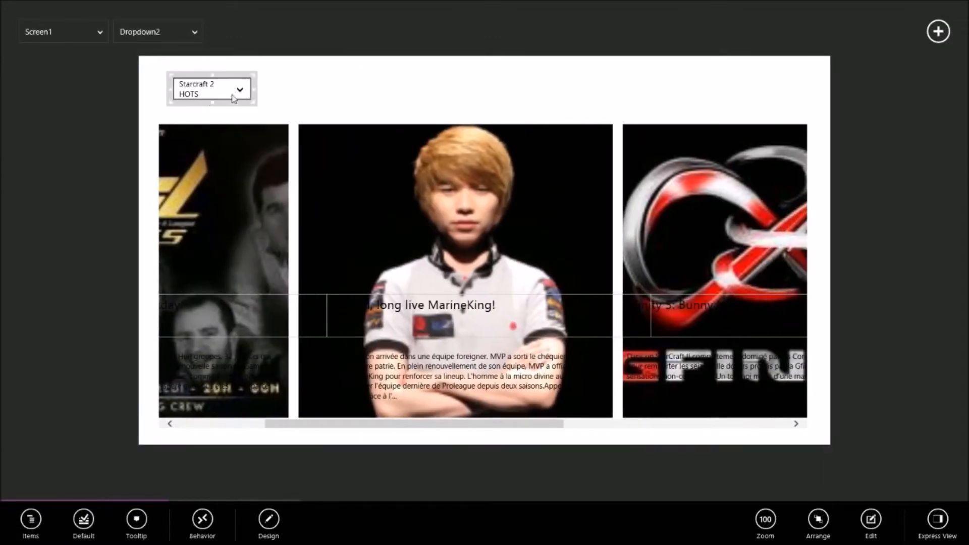
left_click(233, 94)
left_click(194, 89)
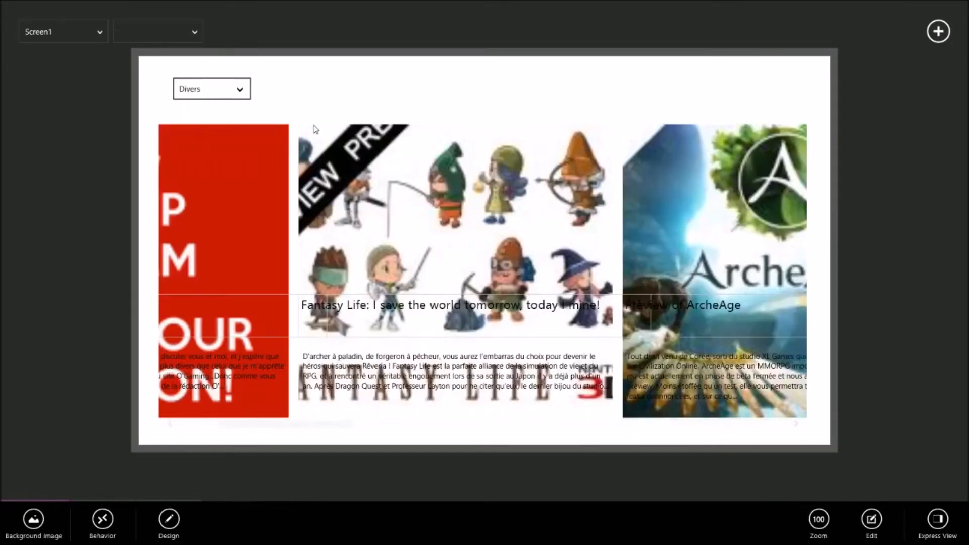
Add the the_witcher_3_wild_hunt wallpaper from the Desktop as Screen1's background image.
left_click(33, 521)
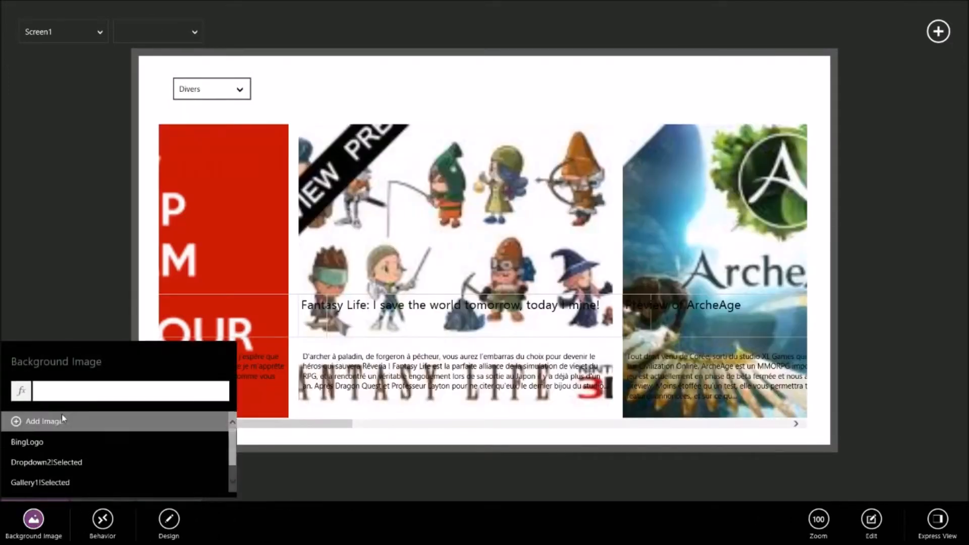
left_click(61, 424)
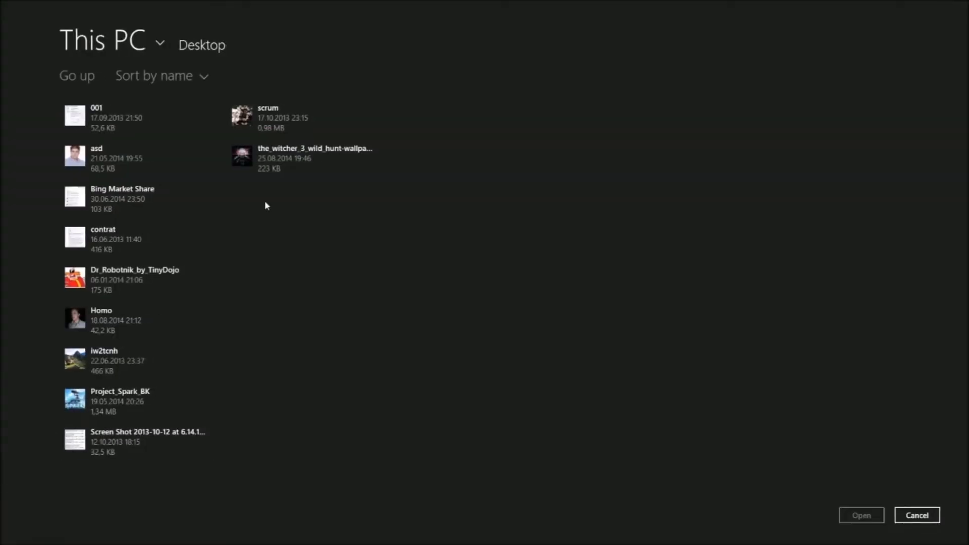
left_click(292, 153)
left_click(861, 515)
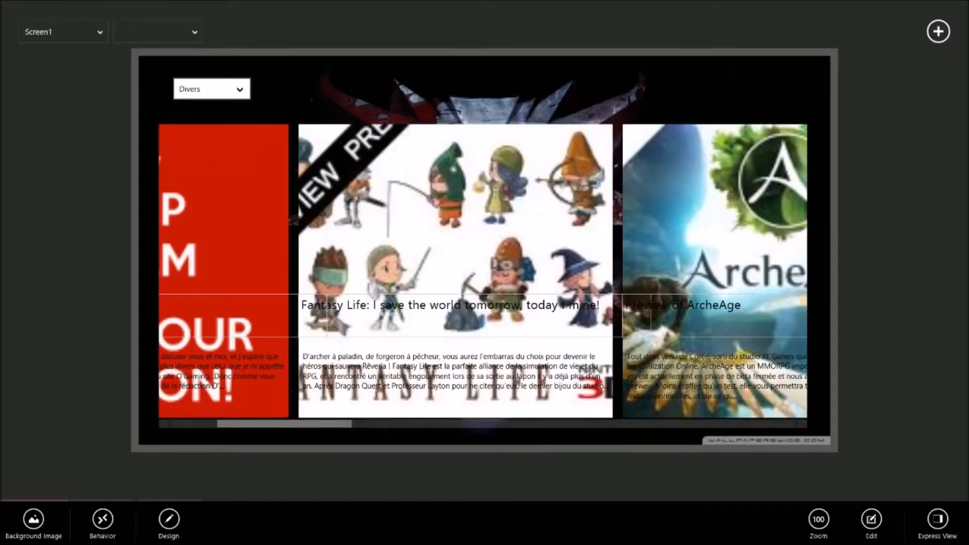
Shift the whole gallery slightly up and to the right over the screen background.
left_click_drag(591, 119, 560, 102)
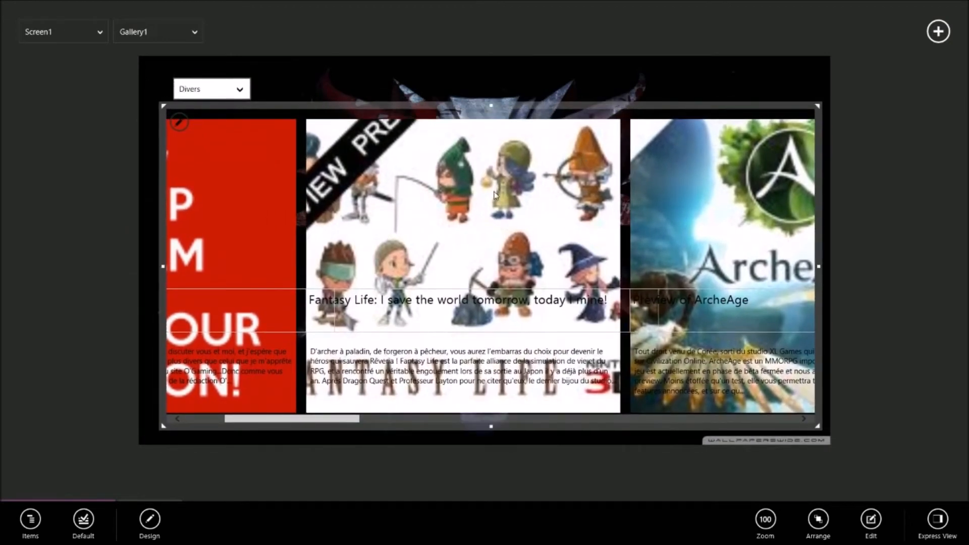
left_click(522, 71)
Select the image in the first gallery item and try different opacity levels for its fill.
left_click(512, 159)
left_click(293, 201)
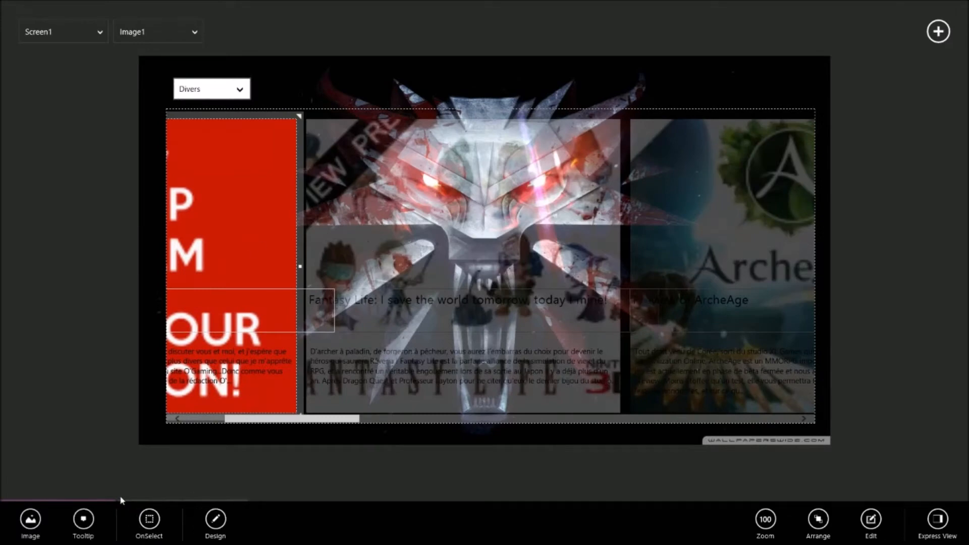
left_click(215, 519)
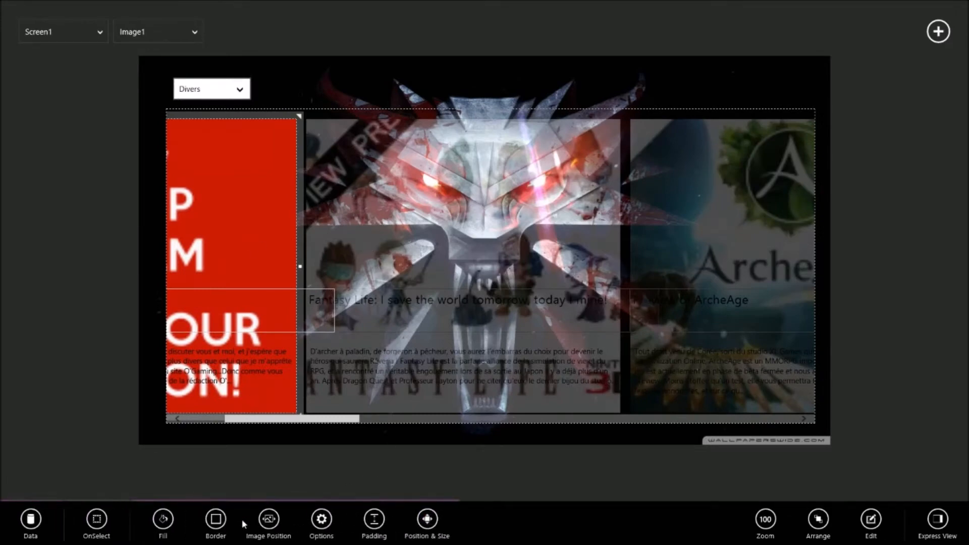
left_click(164, 522)
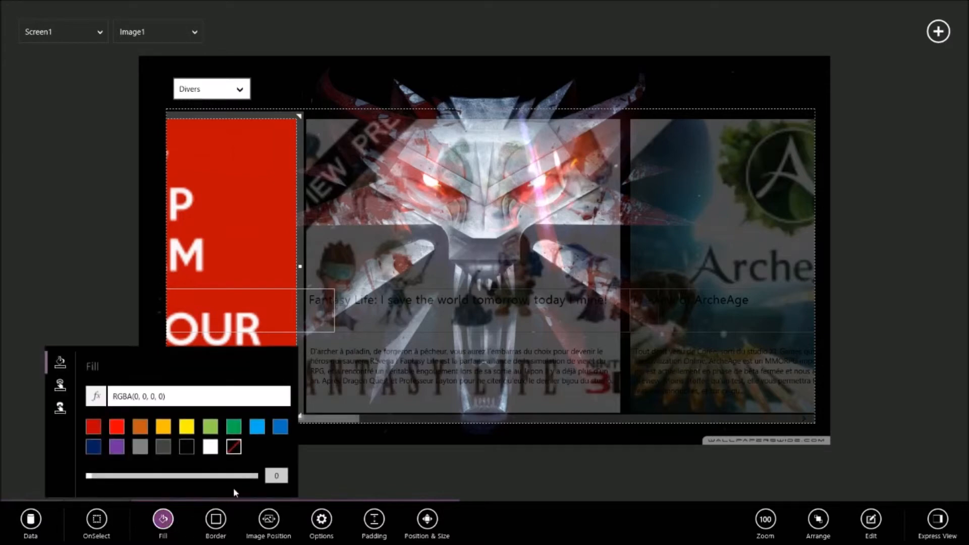
left_click(225, 475)
left_click(107, 476)
left_click(70, 277)
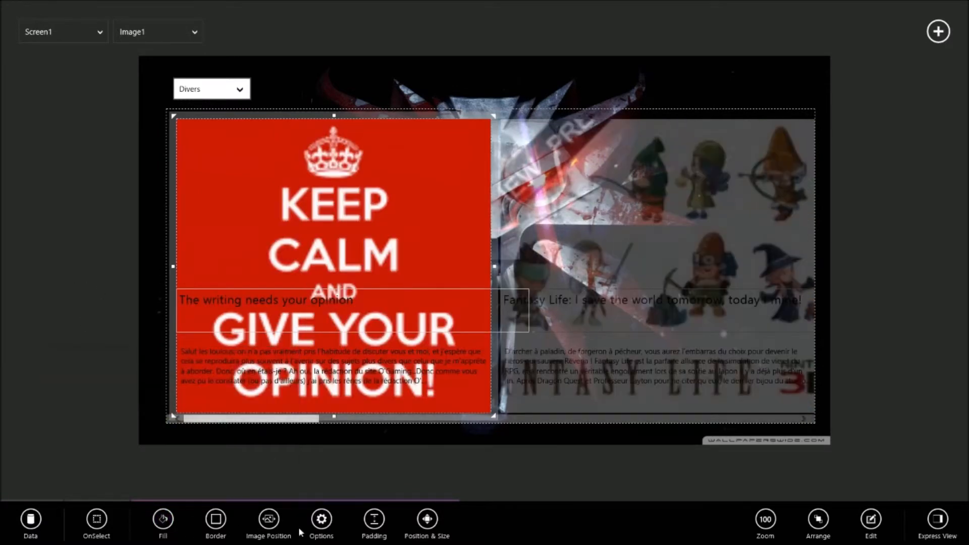
Try a transparency of 0,8 on the selected gallery image.
left_click(322, 519)
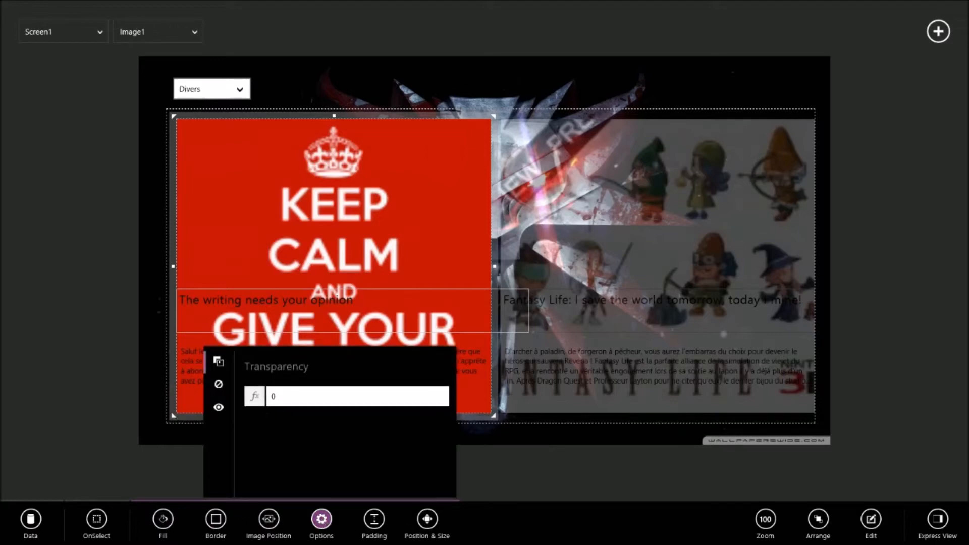
left_click(276, 396)
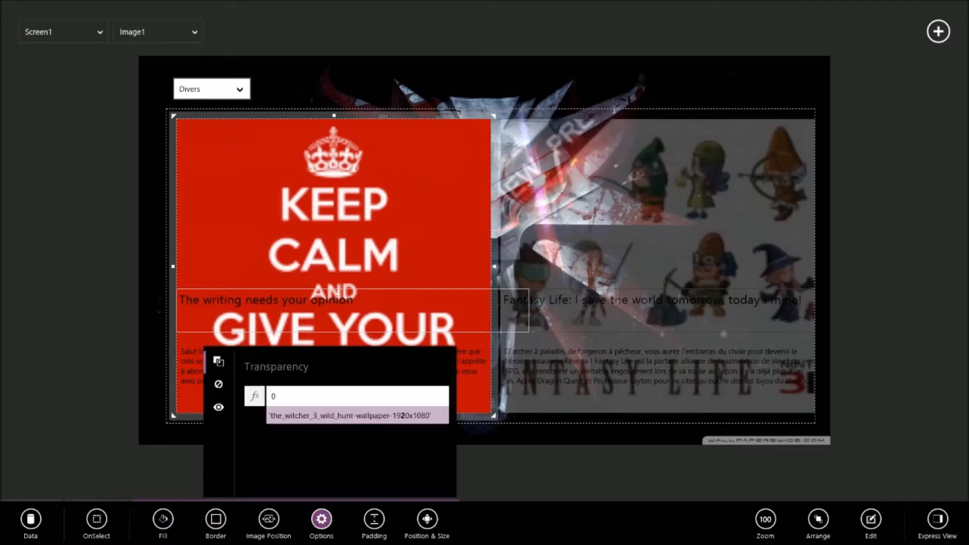
key("BackSpace")
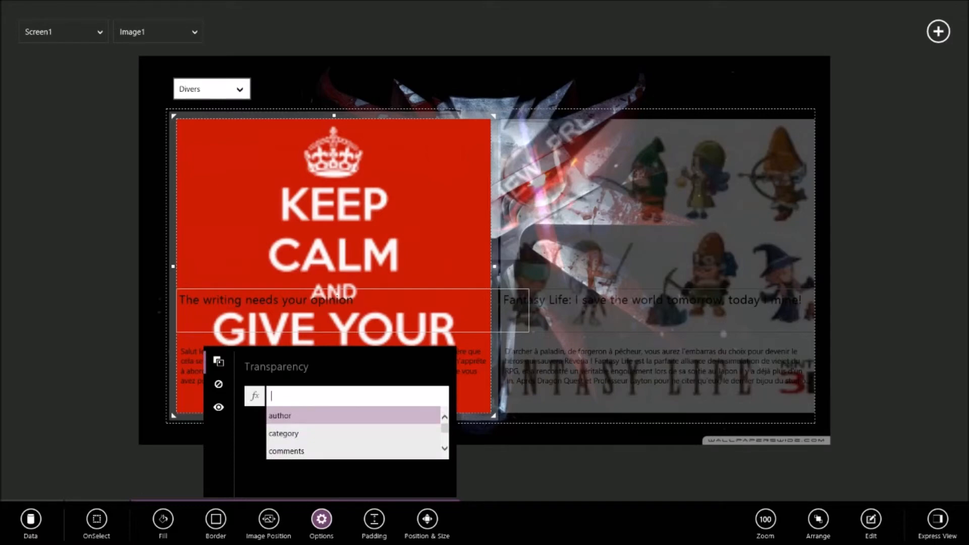
type("0,8")
key("Return")
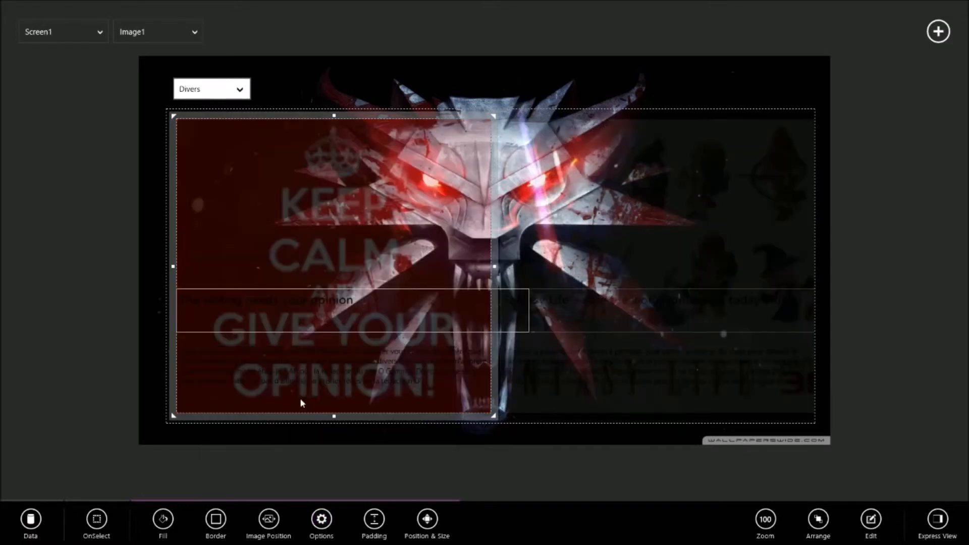
Set the gallery image's transparency to 0.34.
left_click(331, 522)
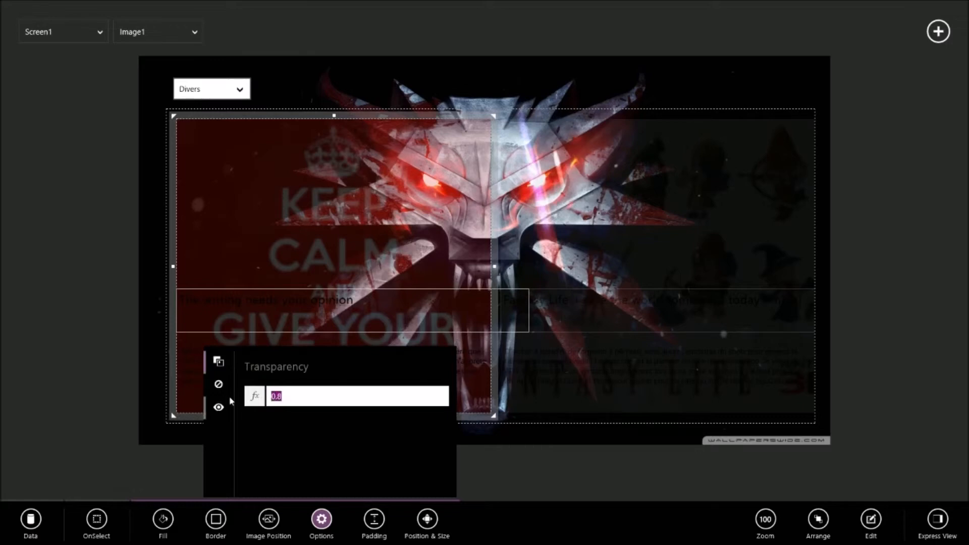
type("0.3")
type("4")
key("Return")
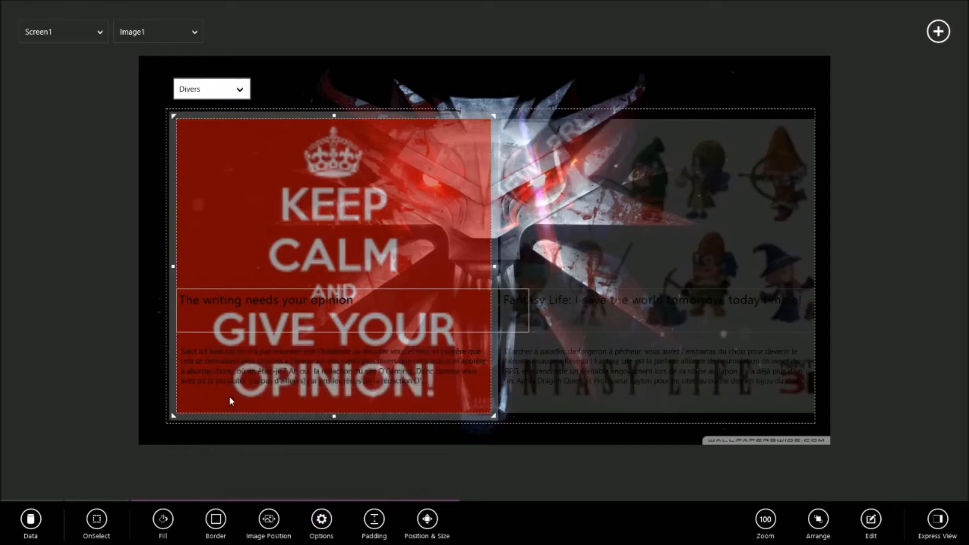
Look through the gallery's articles to examine the semi-transparent images over the screen background.
scroll(643, 433, "down", 5)
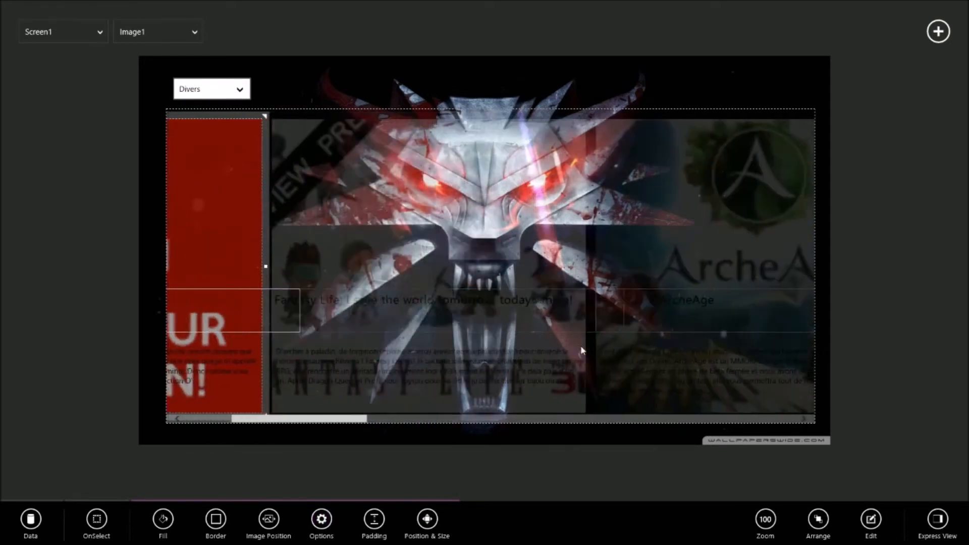
left_click(711, 86)
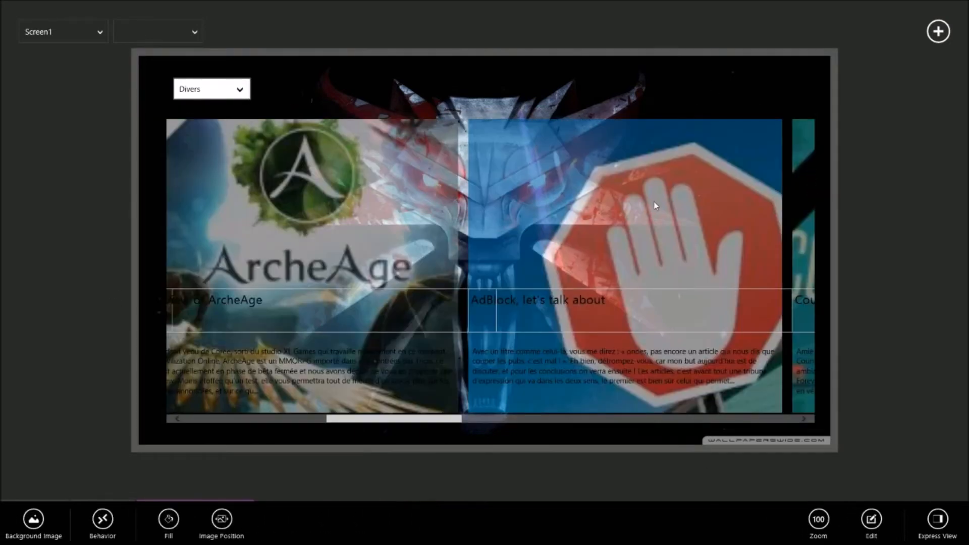
scroll(618, 247, "down", 4)
scroll(601, 259, "up", 8)
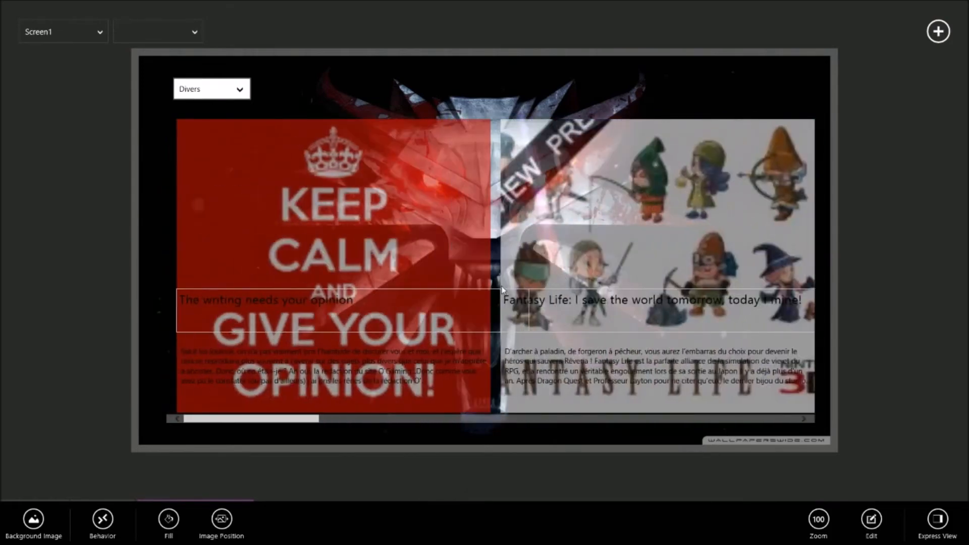
scroll(520, 235, "down", 1)
scroll(531, 255, "down", 5)
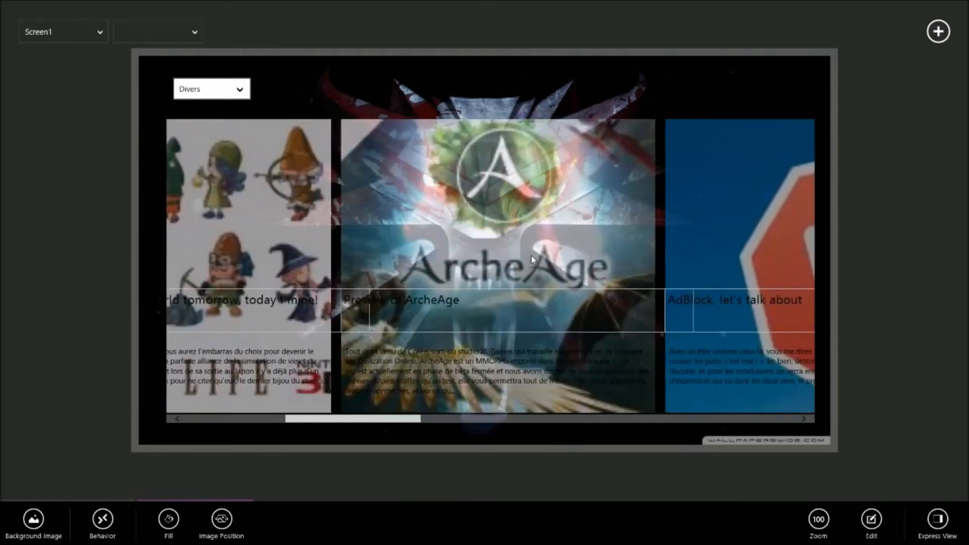
scroll(531, 255, "up", 7)
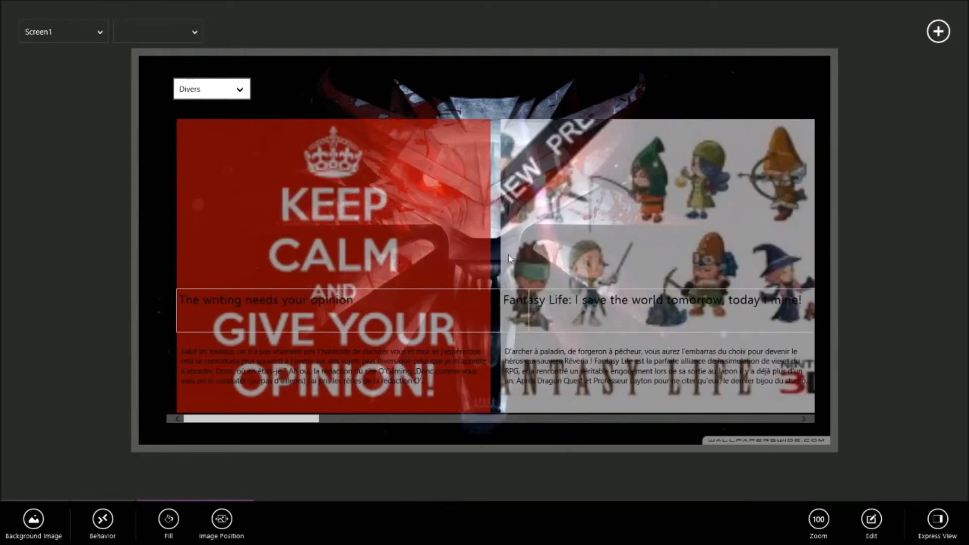
Set the OnSelect action of the image in the first gallery item to Launch(ThisItem!link).
left_click(413, 228)
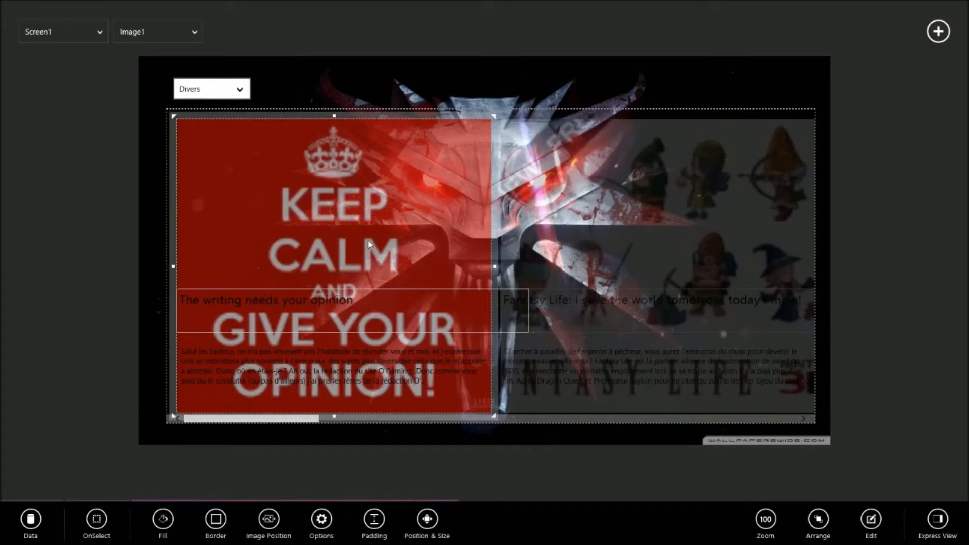
left_click(98, 525)
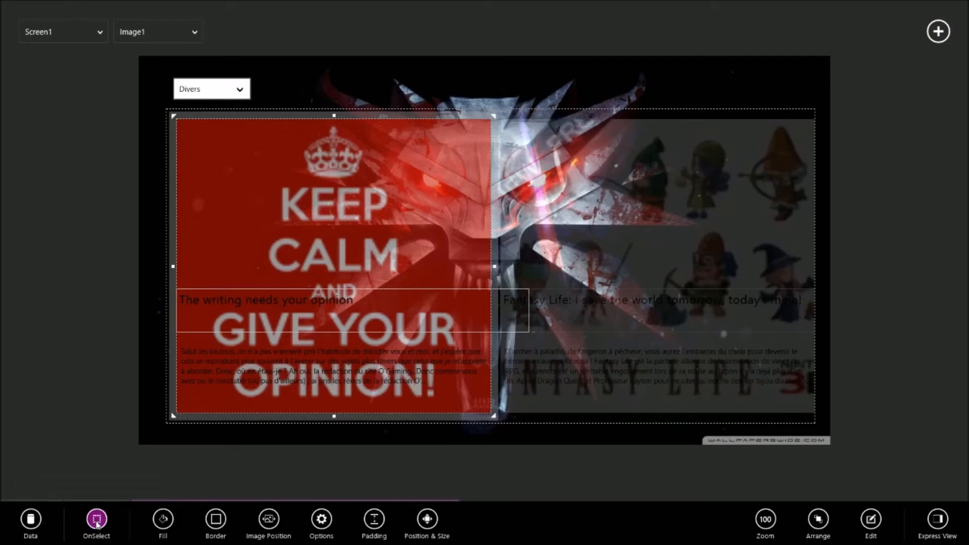
left_click_drag(71, 411, 1, 407)
type("lau")
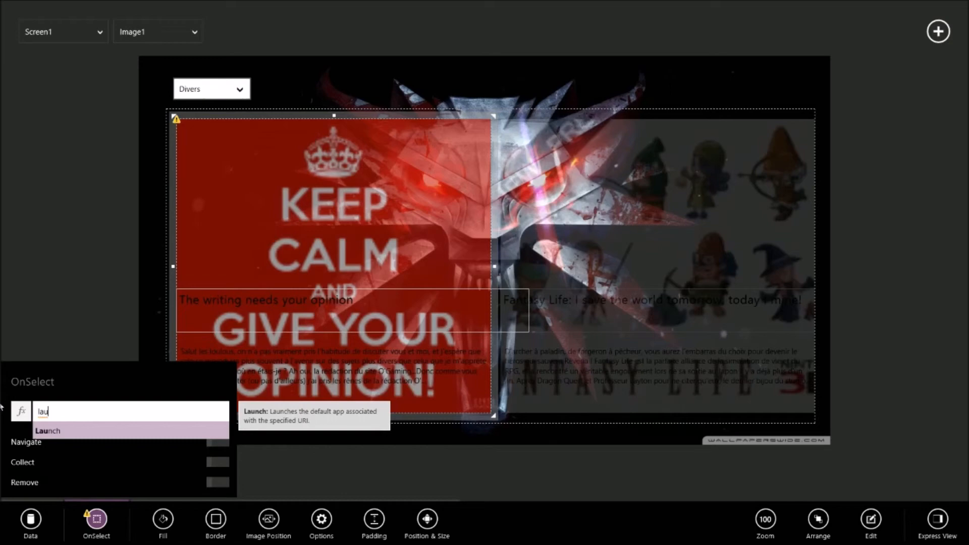
type("nch(")
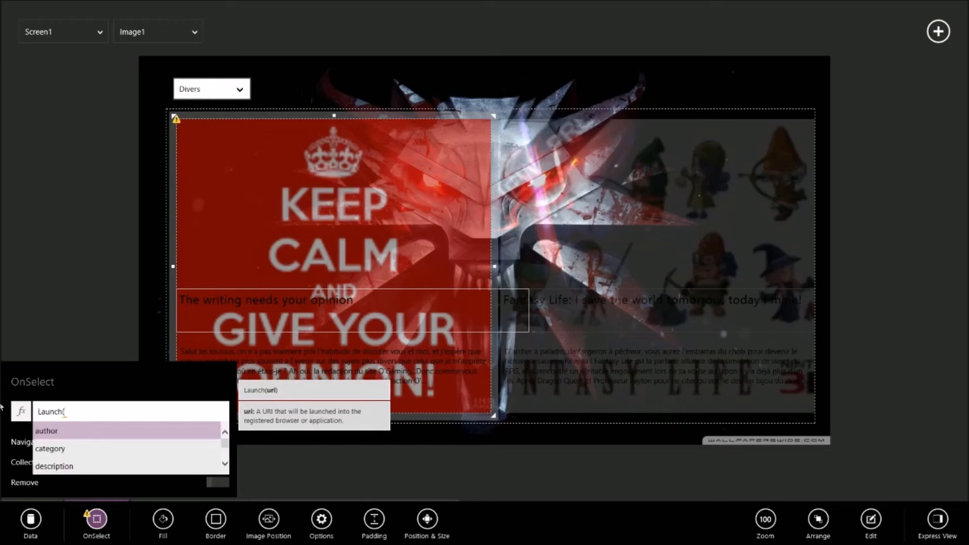
type("thi")
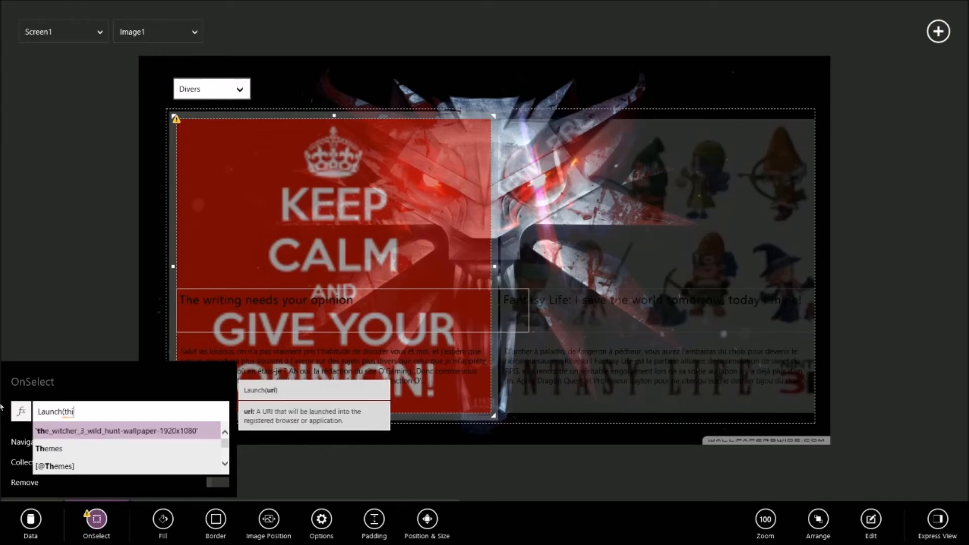
key("Tab")
type(".")
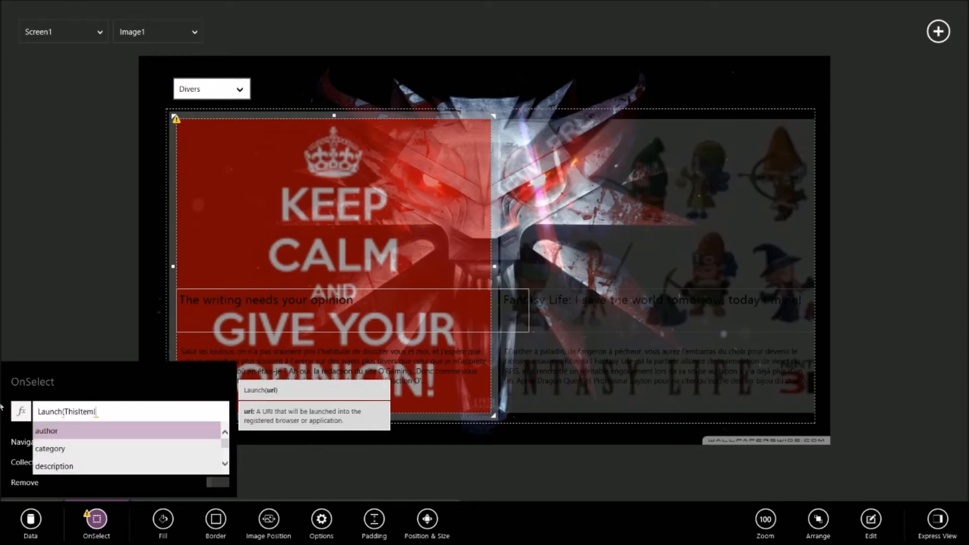
key("Down")
key("Down")
key("Down")
key("Down")
key("Down")
key("Down")
key("Down")
key("Down")
key("Down")
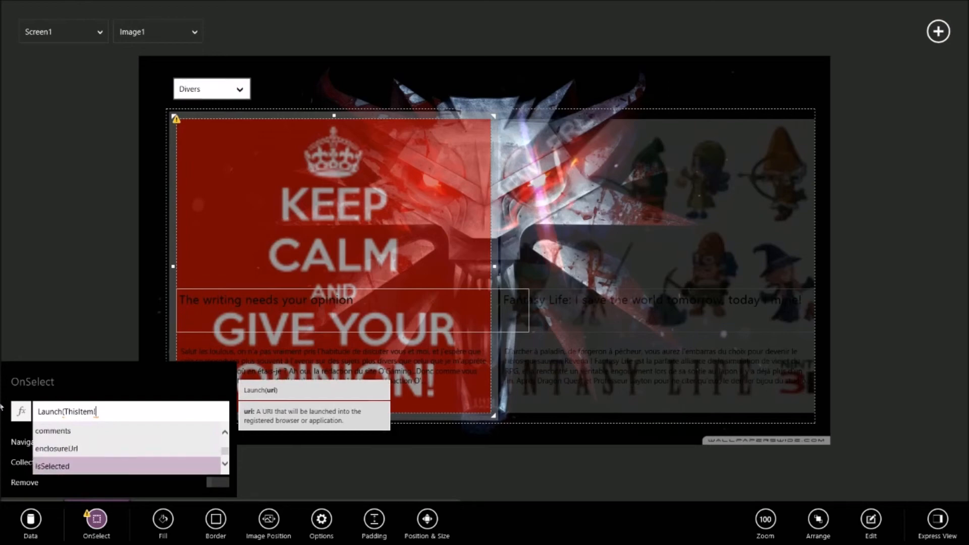
key("Down")
key("Down")
key("Up")
key("Tab")
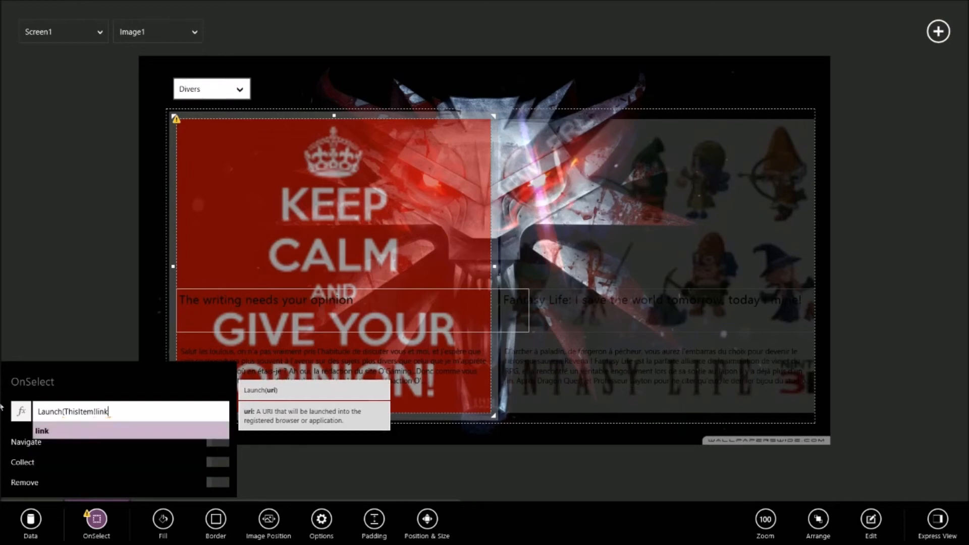
type(",")
key("BackSpace")
type(")")
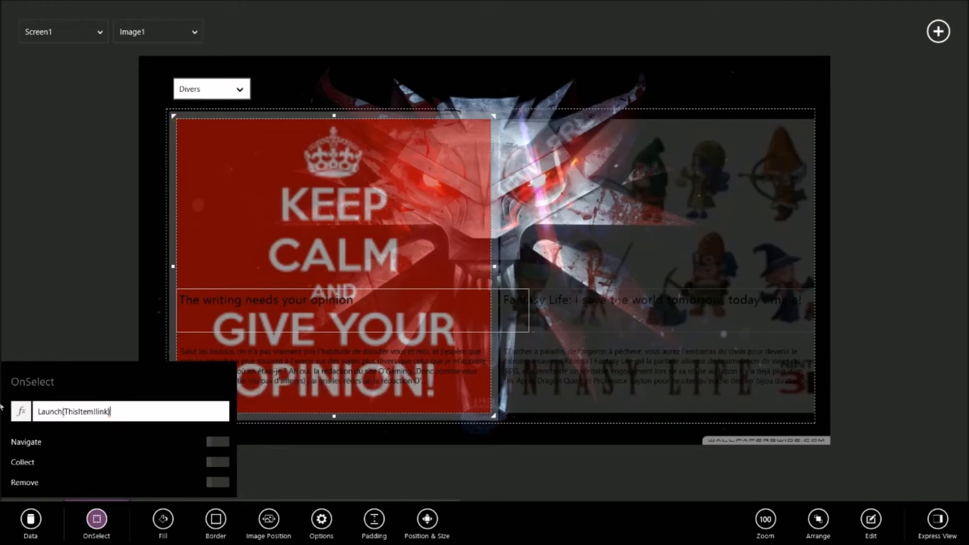
key("Return")
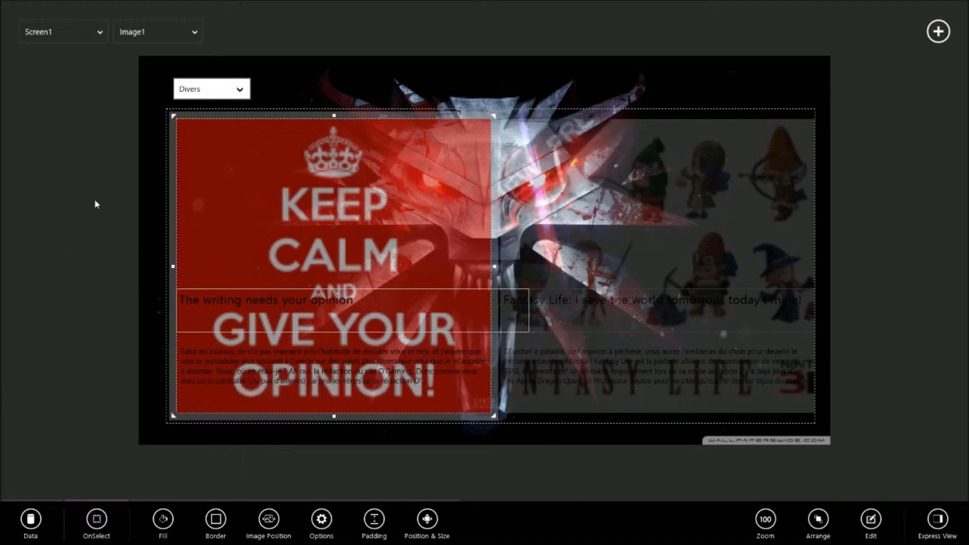
Preview the app, opening the first article from its image, and look through the linked web page.
right_click(511, 68)
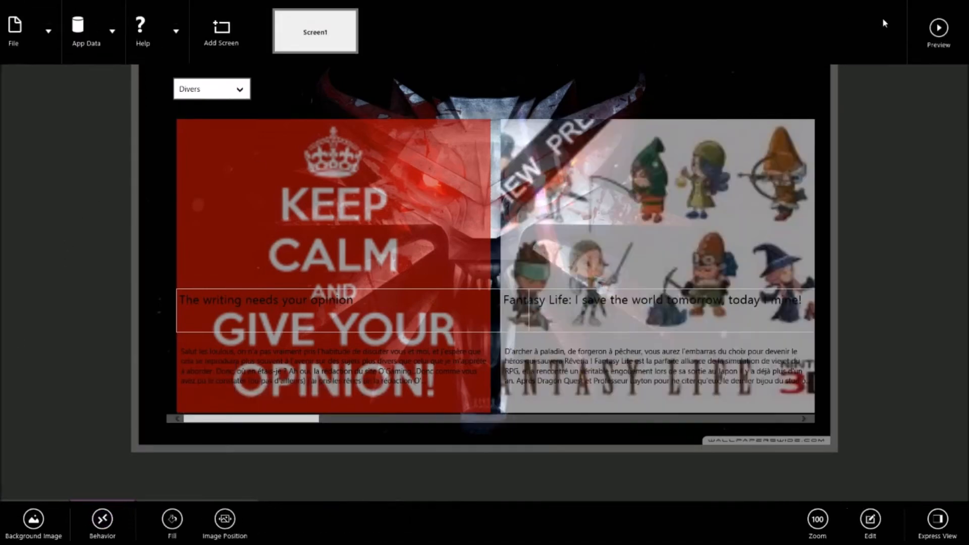
left_click(937, 28)
left_click(343, 226)
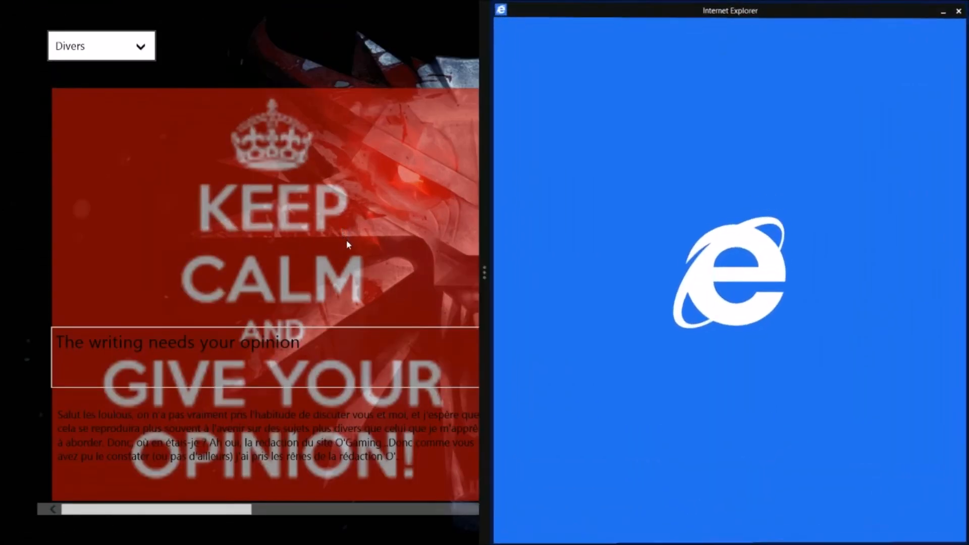
scroll(713, 319, "down", 18)
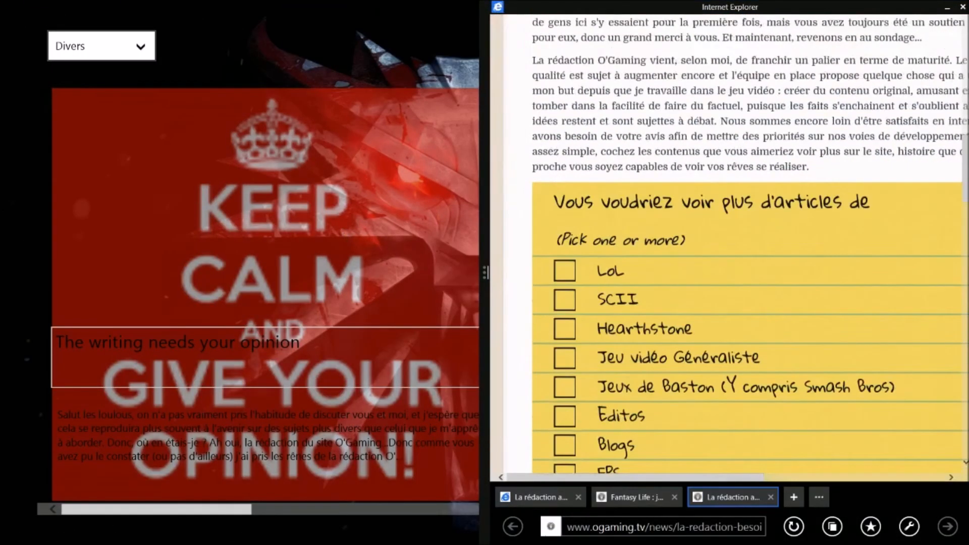
scroll(706, 282, "up", 10)
scroll(696, 298, "up", 10)
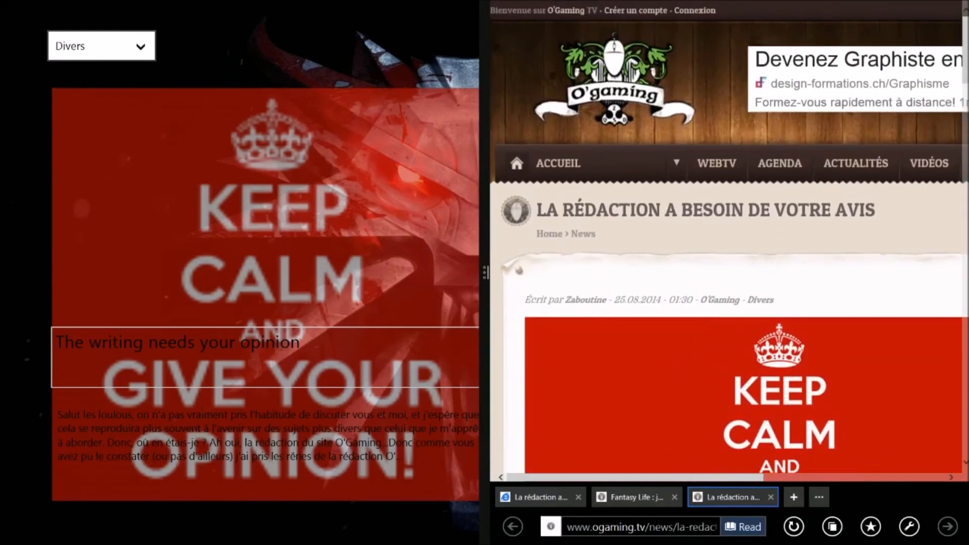
scroll(729, 237, "down", 15)
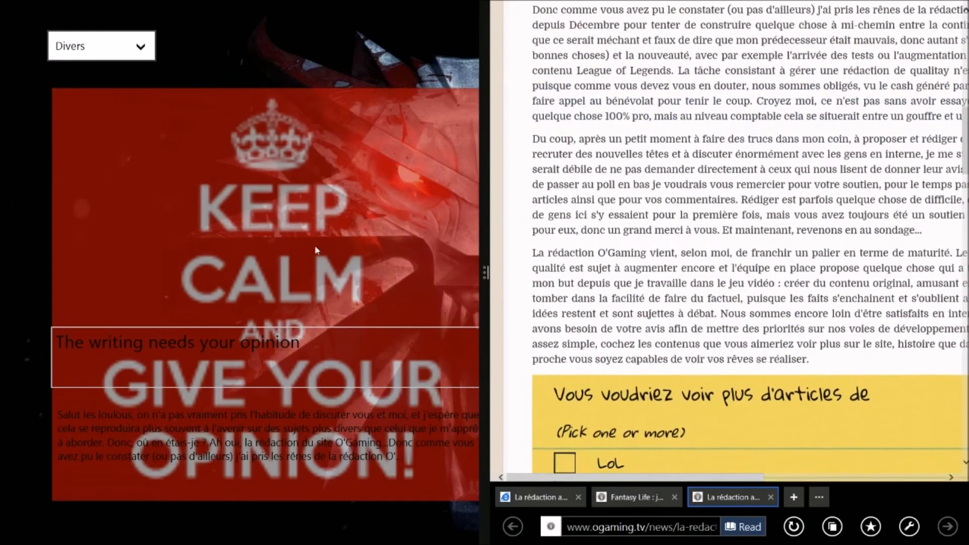
scroll(519, 162, "down", 7)
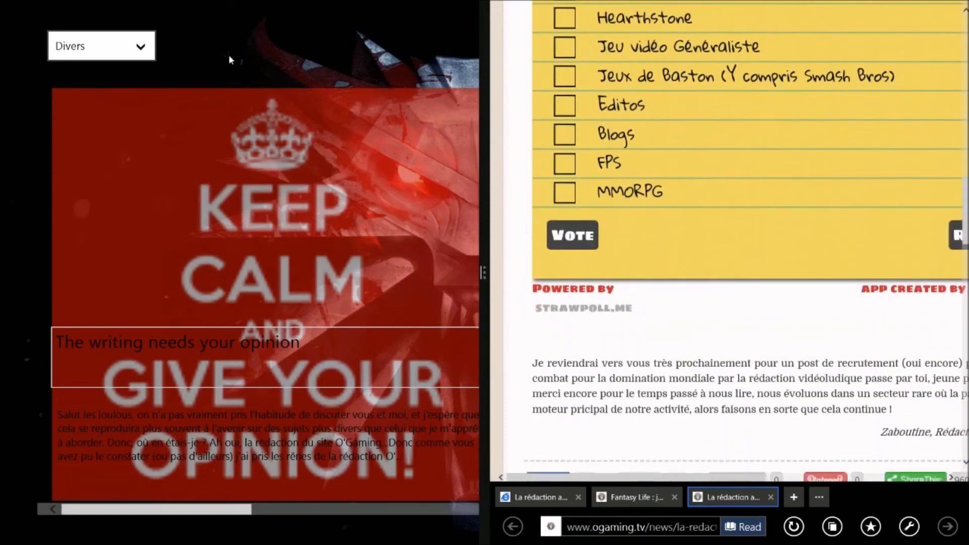
Leave the preview and expand the app editor back to full screen.
left_click(445, 30)
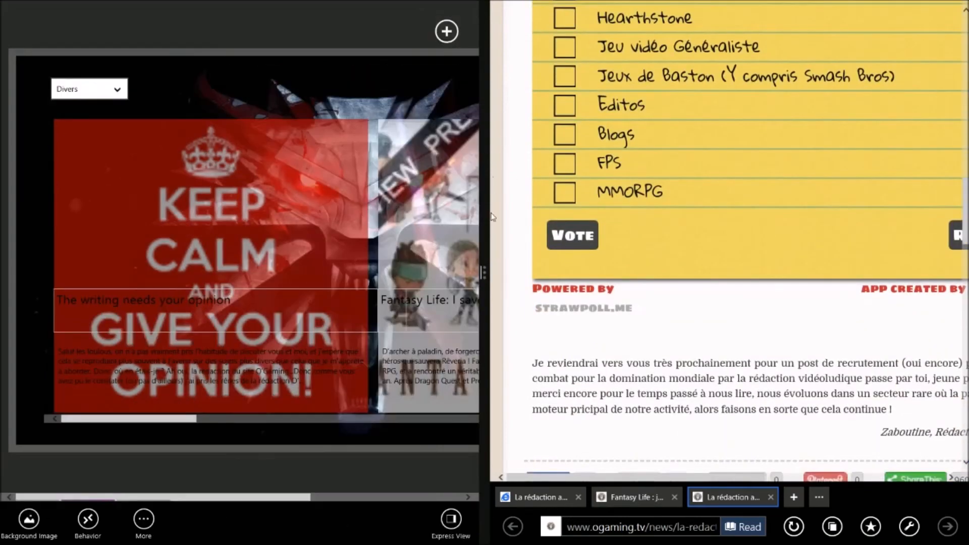
left_click_drag(682, 212, 964, 214)
right_click(50, 11)
left_click(36, 31)
left_click(55, 143)
key("Escape")
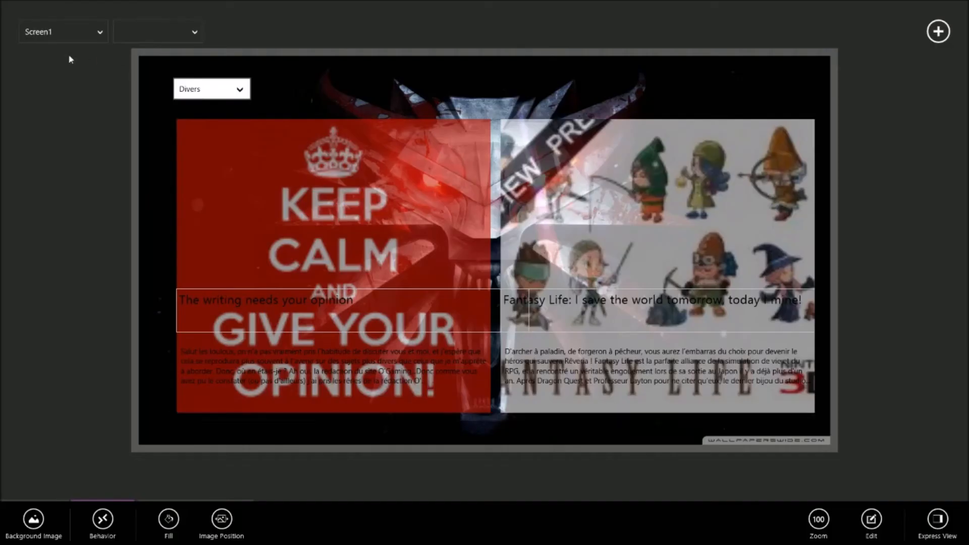
Examine the app's publishing page with its tile configuration and service keys, and return to the screen editor.
right_click(33, 16)
left_click(30, 11)
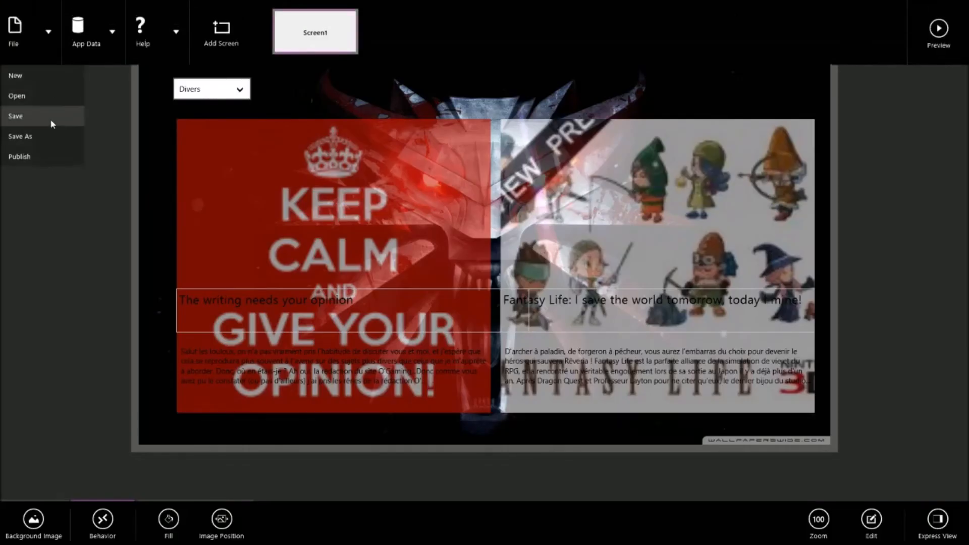
left_click(34, 159)
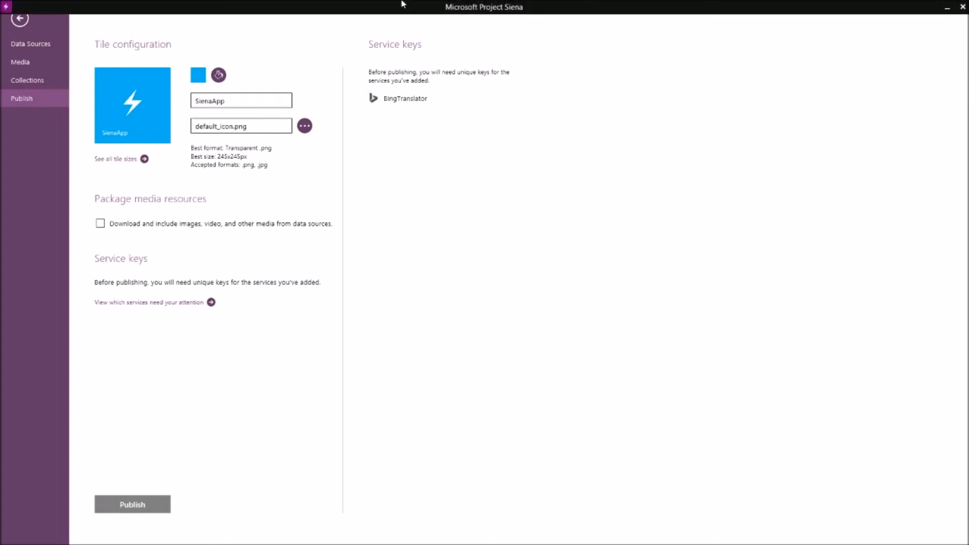
left_click(20, 18)
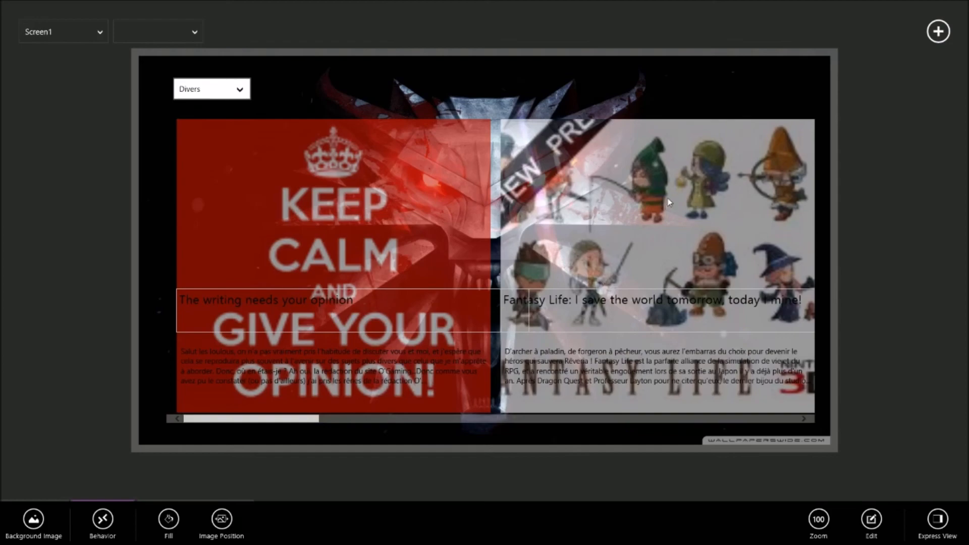
Narrow the title label in the first gallery item to the width of the image.
left_click(701, 418)
scroll(506, 341, "down", 6)
scroll(506, 341, "up", 12)
left_click(459, 152)
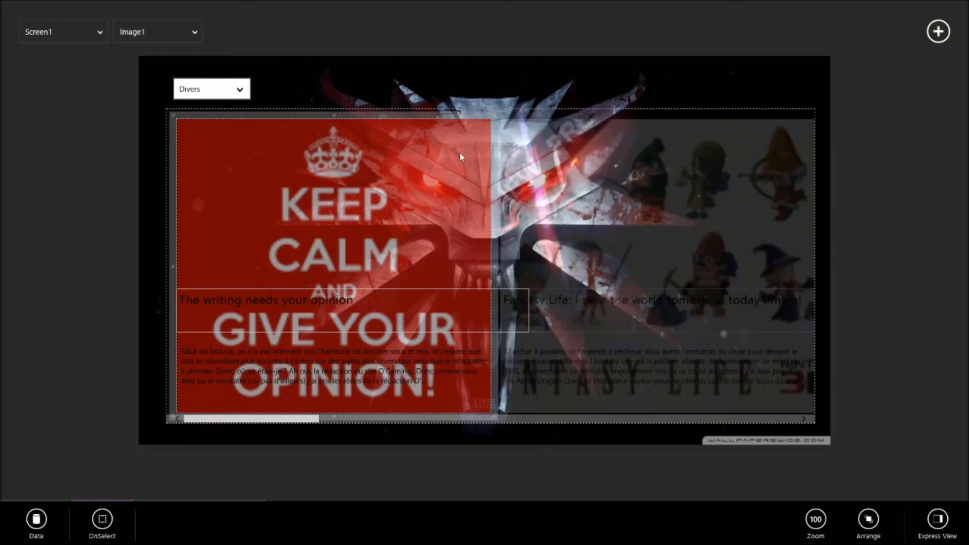
left_click(530, 303)
left_click_drag(531, 314, 493, 316)
Look through the gallery's articles with the narrowed title labels and return to the first item.
mouse_move(531, 4)
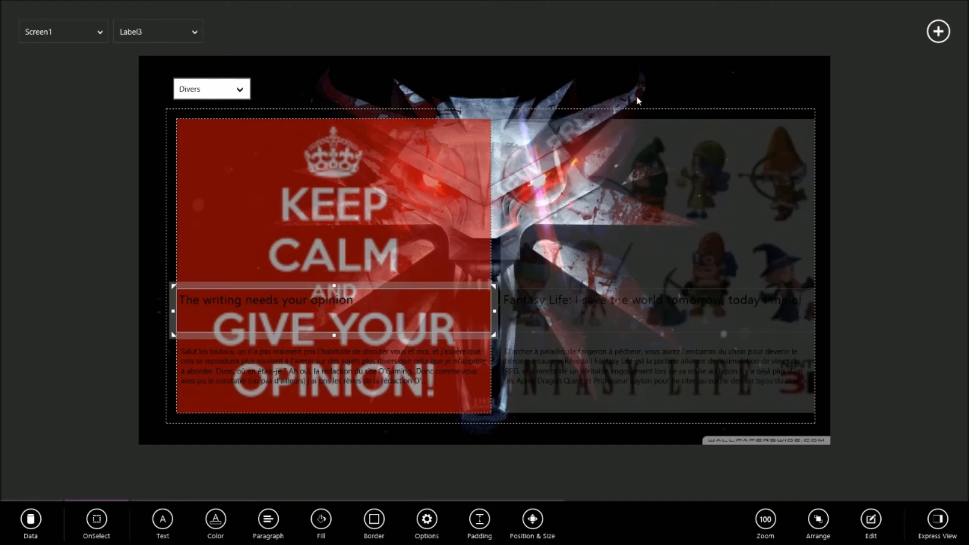
scroll(676, 178, "down", 10)
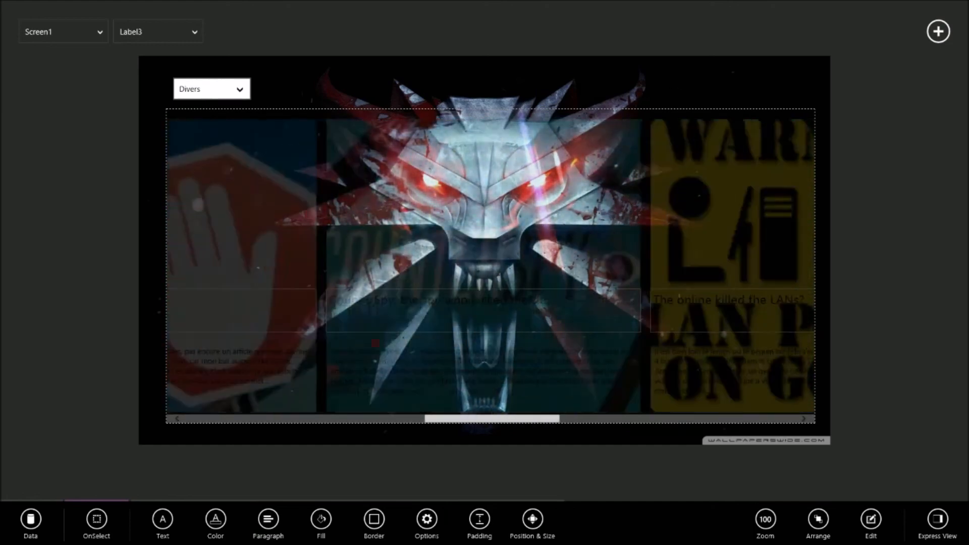
left_click(567, 420)
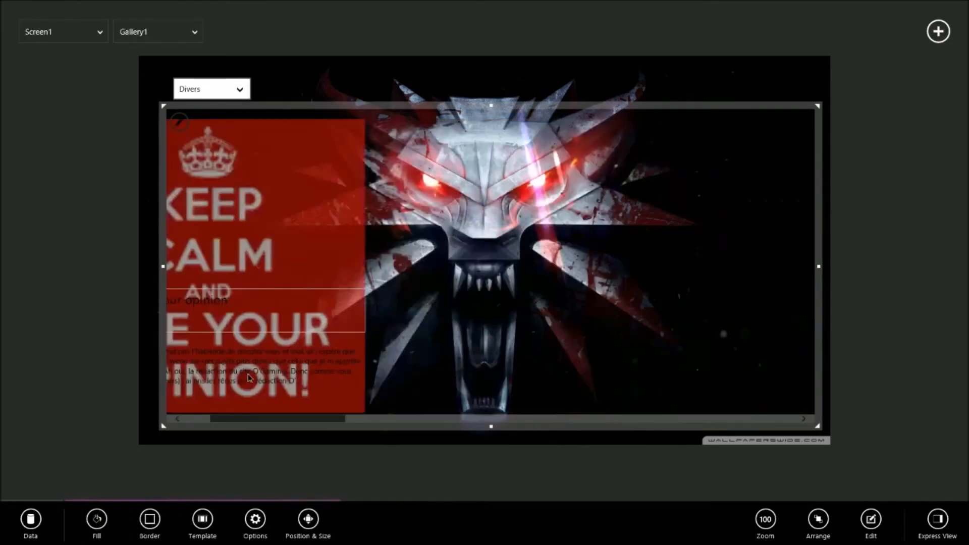
left_click_drag(248, 374, 194, 371)
mouse_move(758, 1)
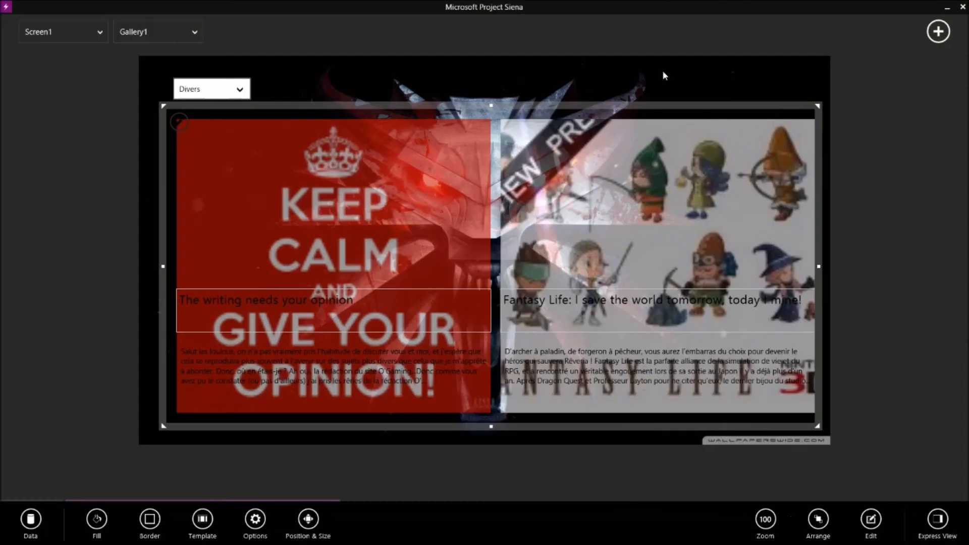
Switch to the OGaming News window in Internet Explorer.
key("alt+Tab")
key("alt+Tab")
key("alt+Tab")
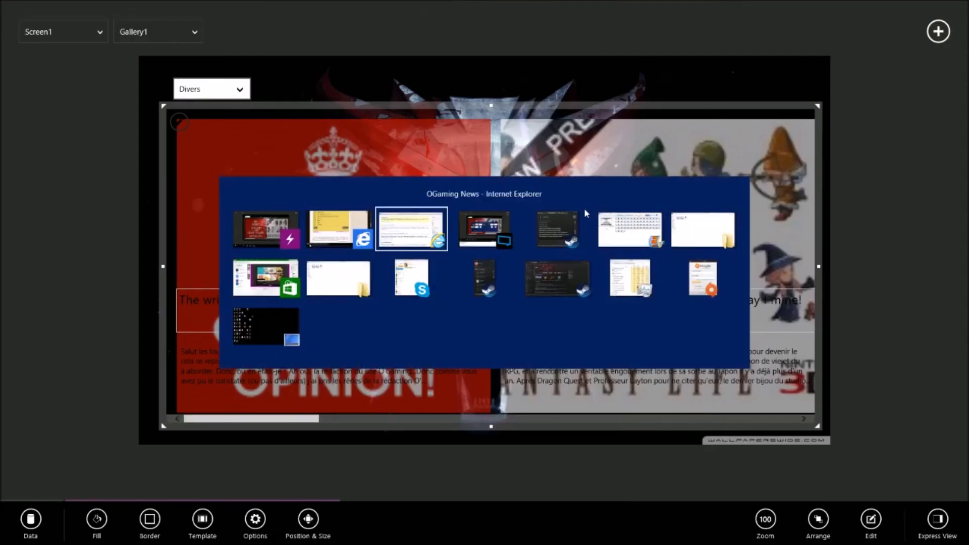